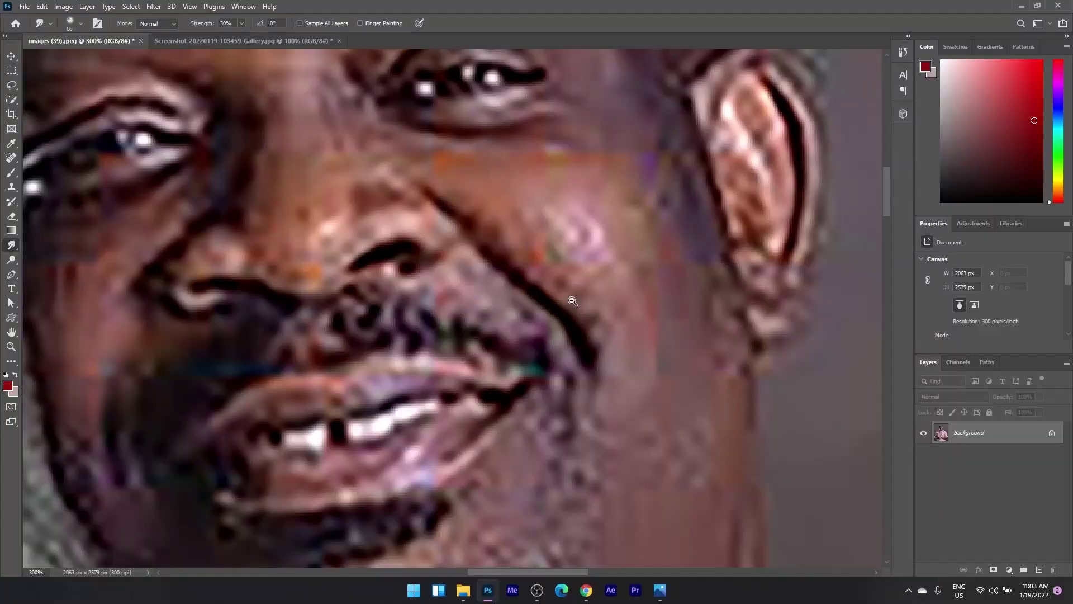
- Smooth the cheek skin between the nose and the ear with the Smudge tool, and enlarge the brush
mouse_move(572, 302)
left_mouse_down()
mouse_move(554, 249)
mouse_move(581, 263)
left_mouse_up()
mouse_move(491, 224)
left_mouse_down()
mouse_move(615, 252)
mouse_move(667, 196)
left_mouse_up()
scroll(668, 197, "down", 3)
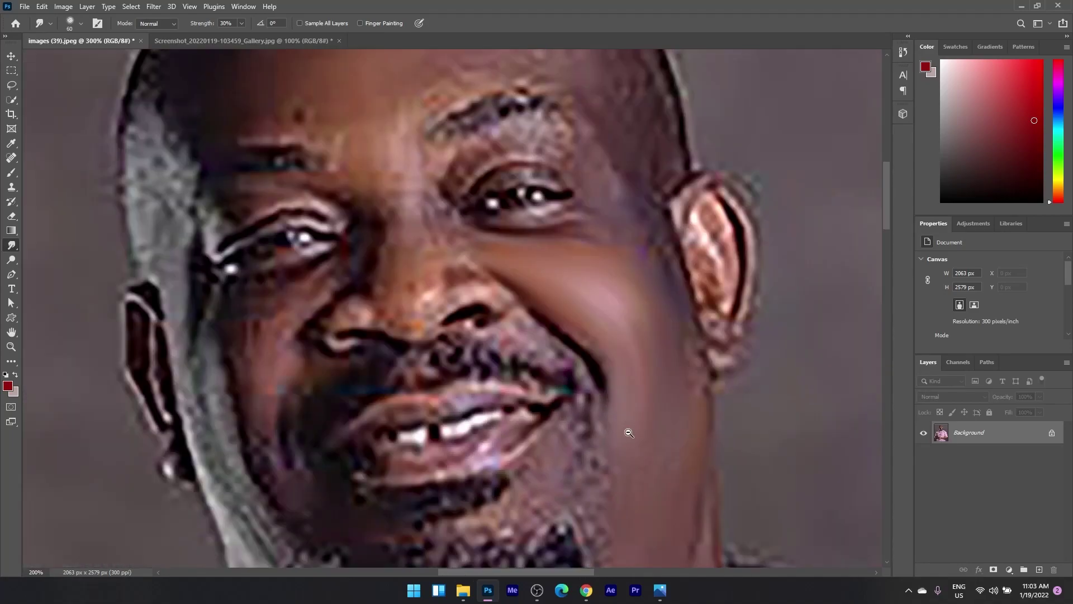
key("bracketright")
key("bracketright")
key("bracketright")
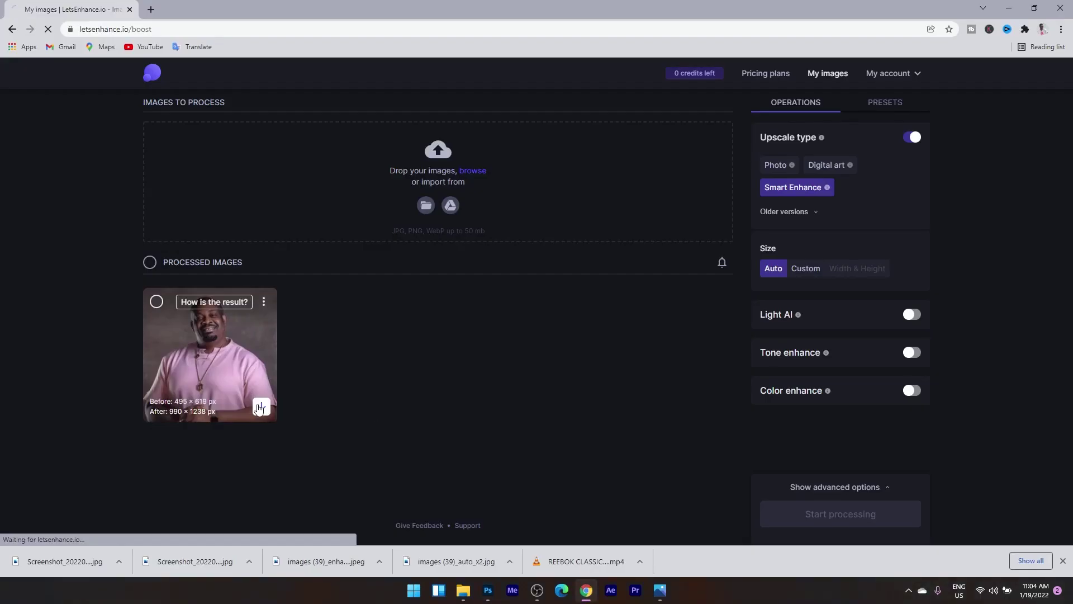
- View the downloaded enhanced portrait images (39)_auto_x2 (1).jpg and switch to the images (39).jpeg document in Photoshop
left_click(119, 561)
left_click(143, 507)
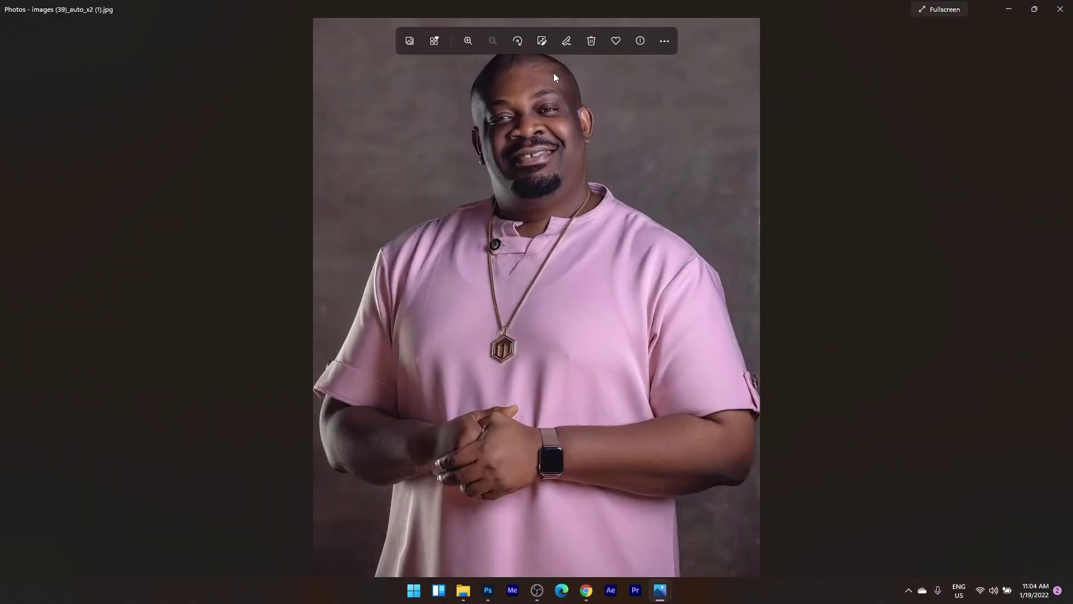
left_click(664, 41)
right_click(392, 333)
left_click(488, 589)
left_click(93, 41)
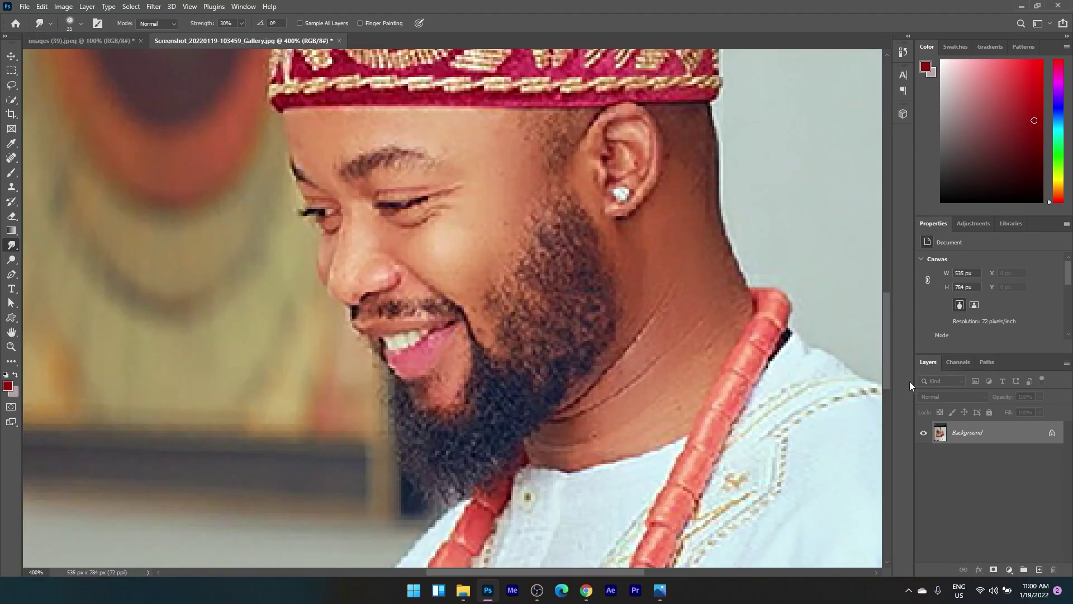
left_click_drag(889, 378, 877, 219)
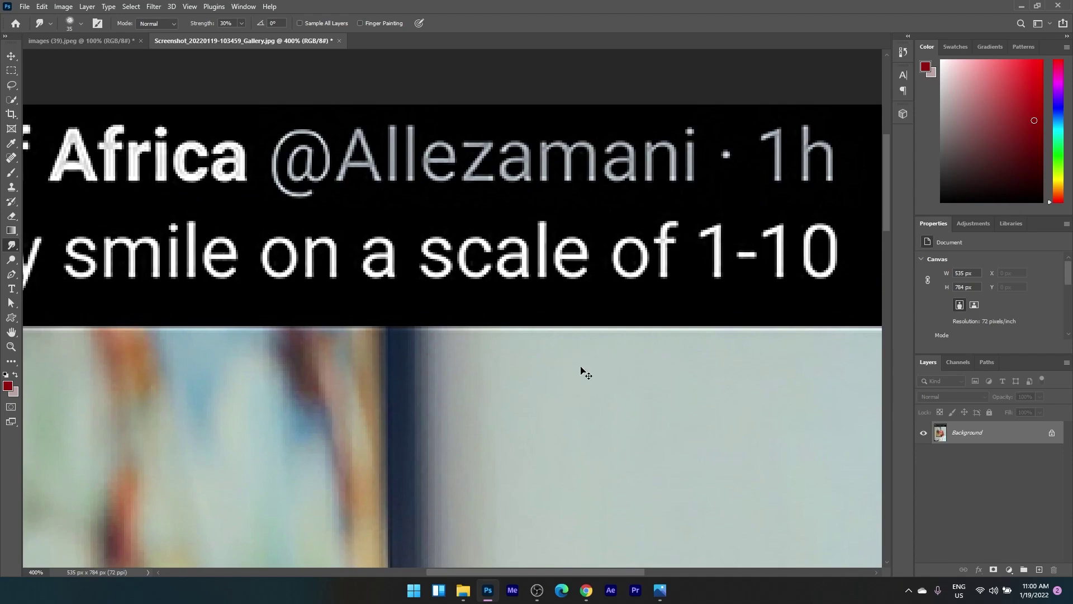
left_click(492, 356, "alt")
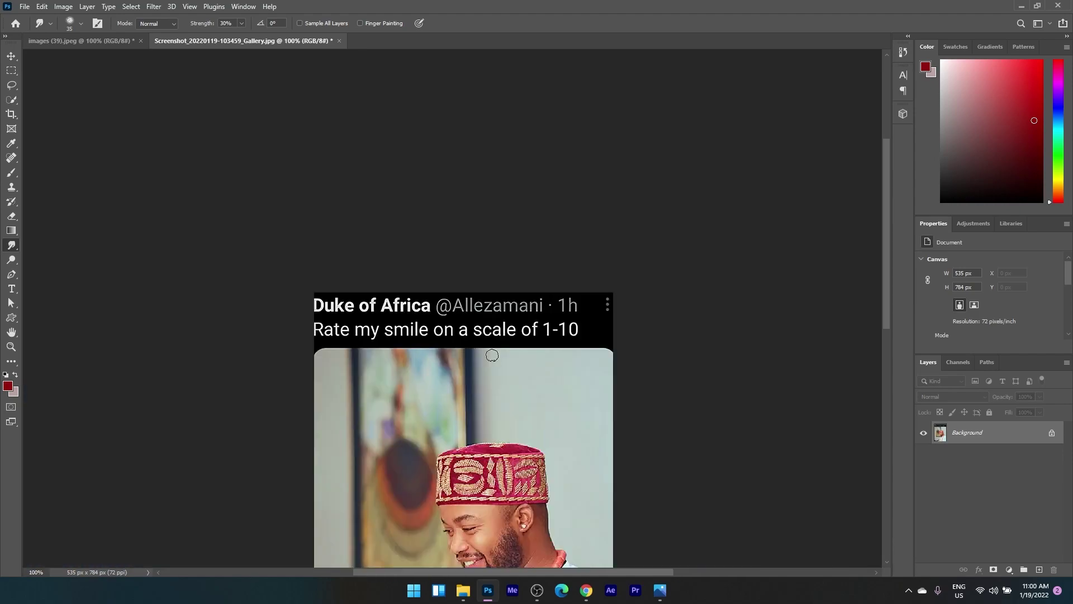
left_click_drag(887, 294, 884, 359)
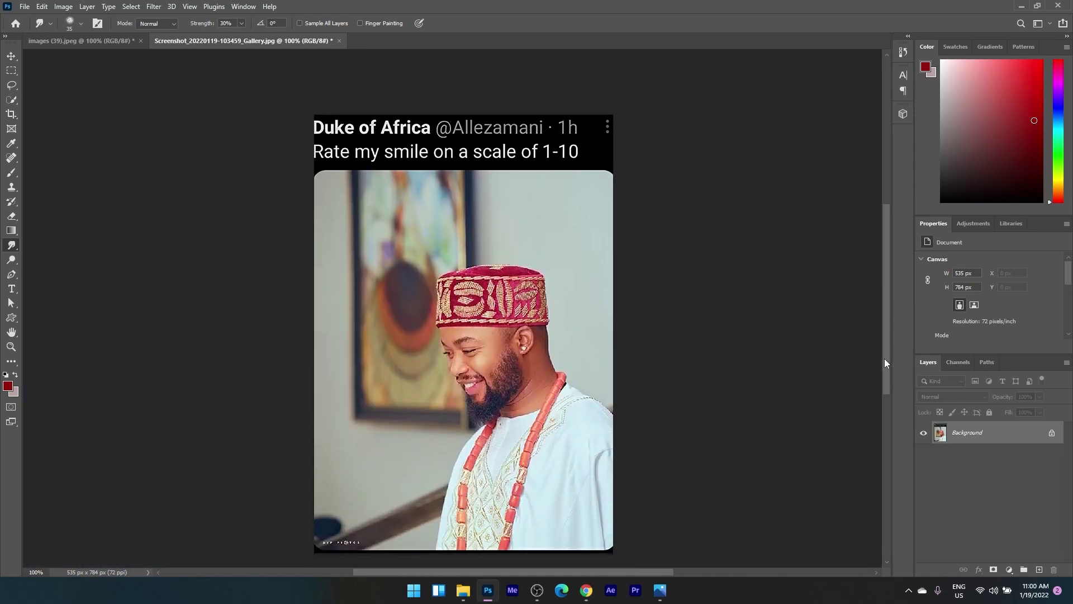
- Examine the pixelation of the face in images (39).jpeg up close, around the cheek and ear
left_click(95, 42)
left_click(399, 249, "ctrl")
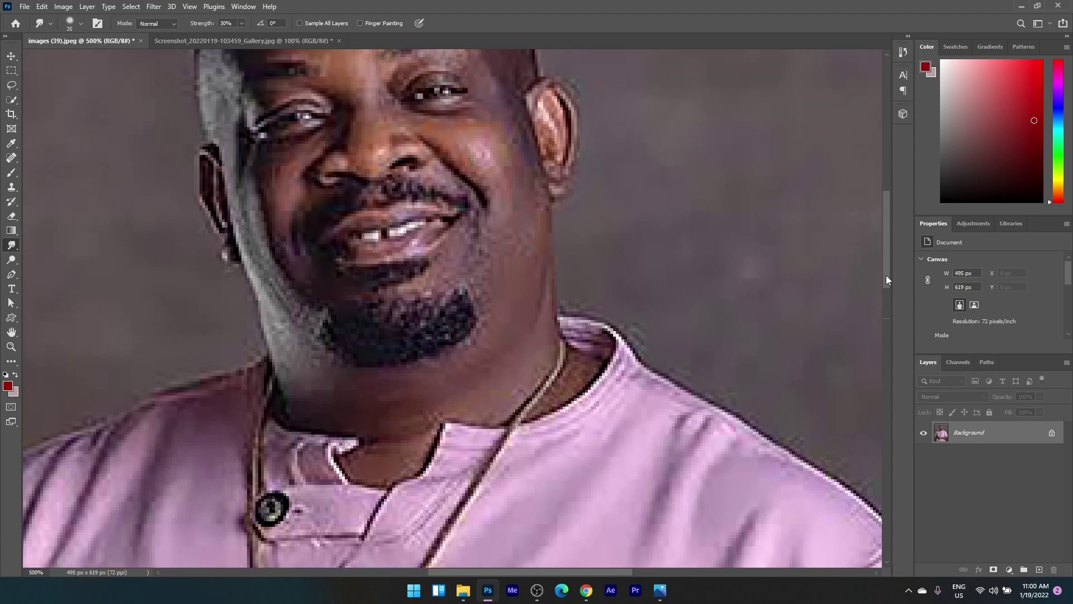
left_click_drag(886, 275, 887, 261)
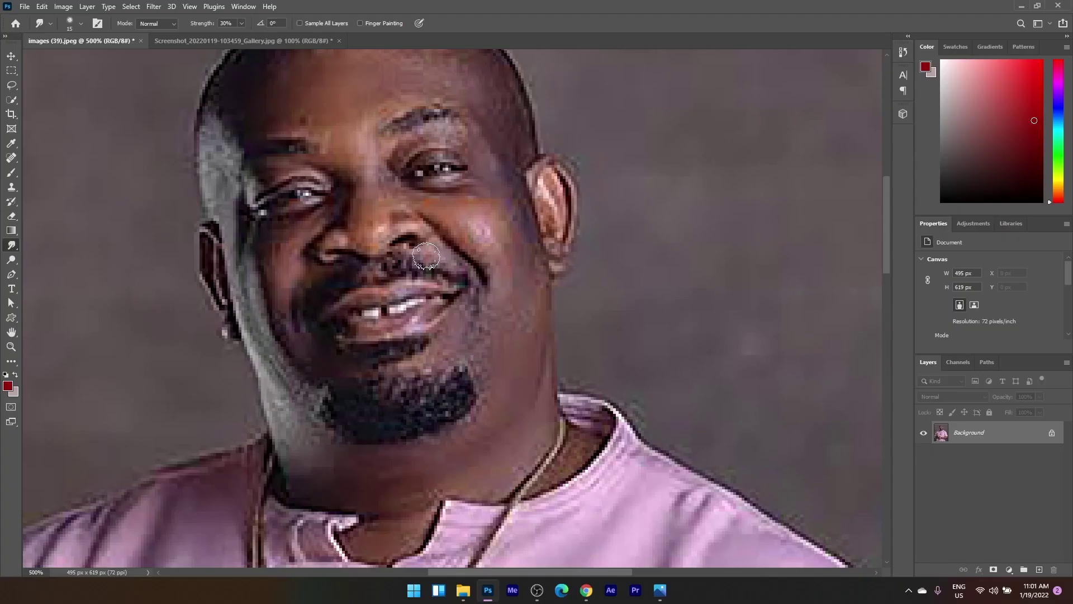
key("bracketleft")
key("bracketleft")
key("bracketright")
scroll(540, 166, "up", 2)
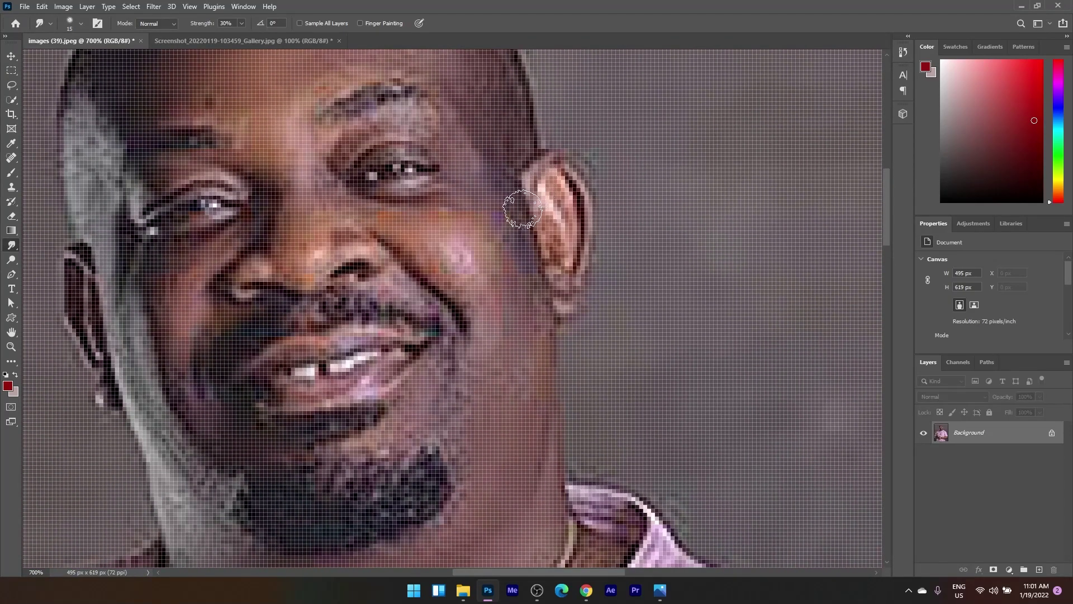
scroll(456, 224, "up", 3)
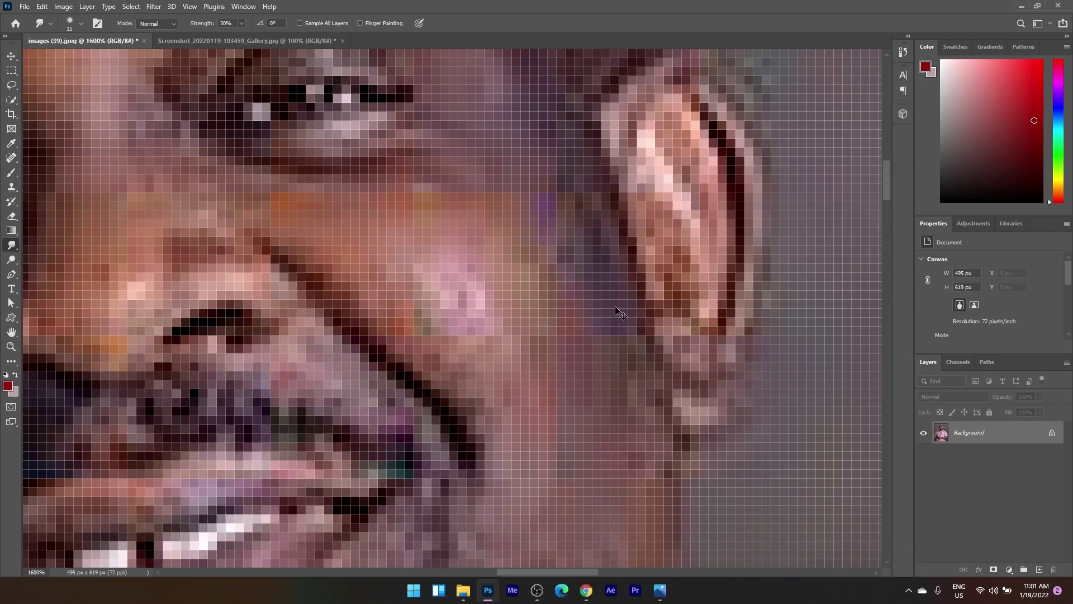
scroll(616, 307, "down", 3)
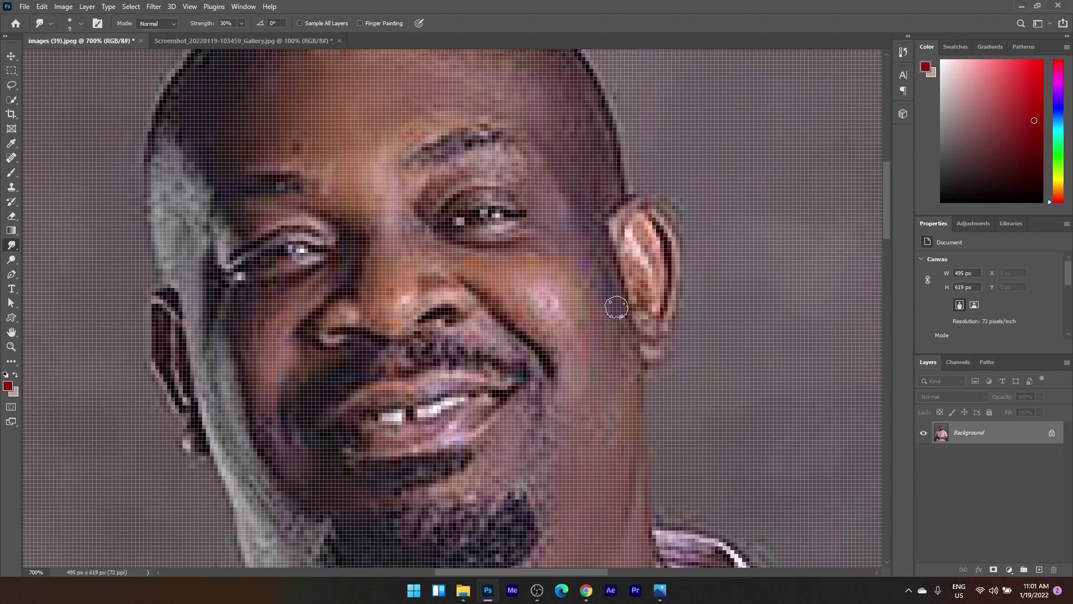
scroll(575, 327, "down", 4)
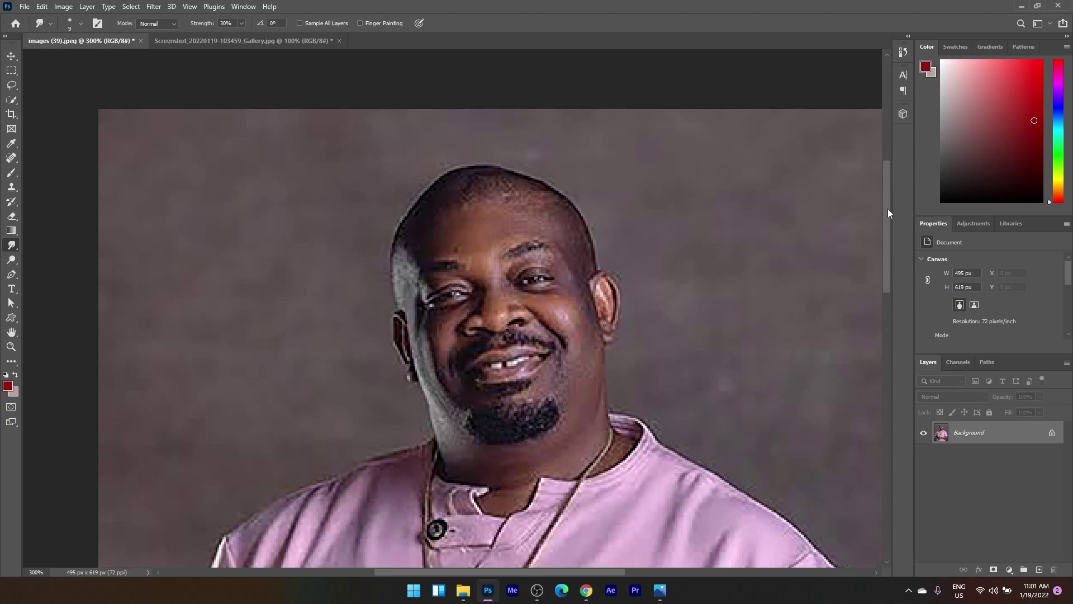
- Resample images (39).jpeg to a resolution of 300 pixels/inch
left_click_drag(888, 210, 890, 232)
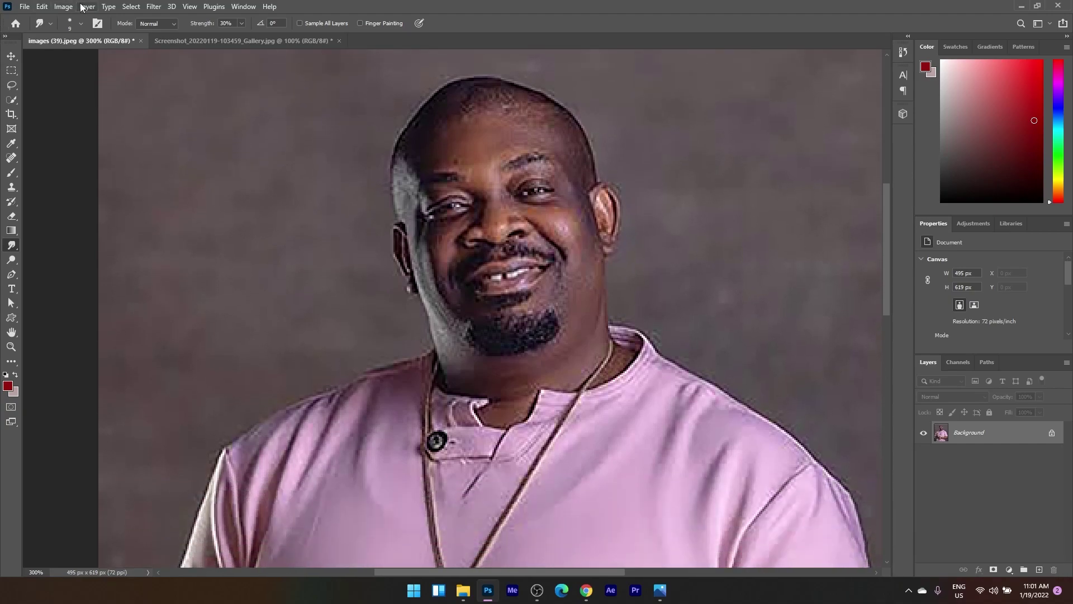
left_click(63, 7)
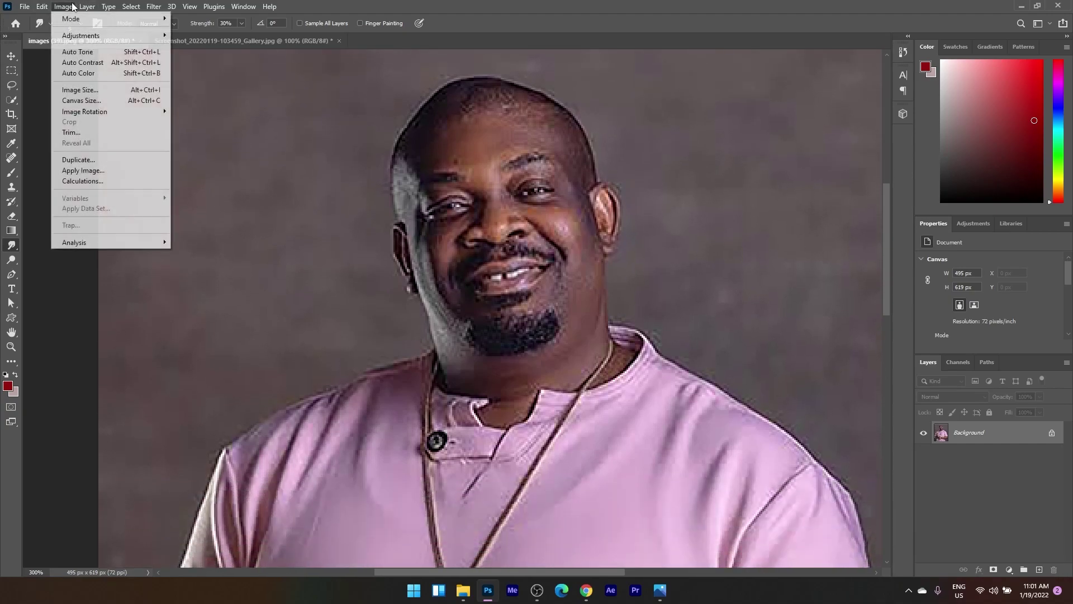
left_click(74, 91)
double_click(604, 218)
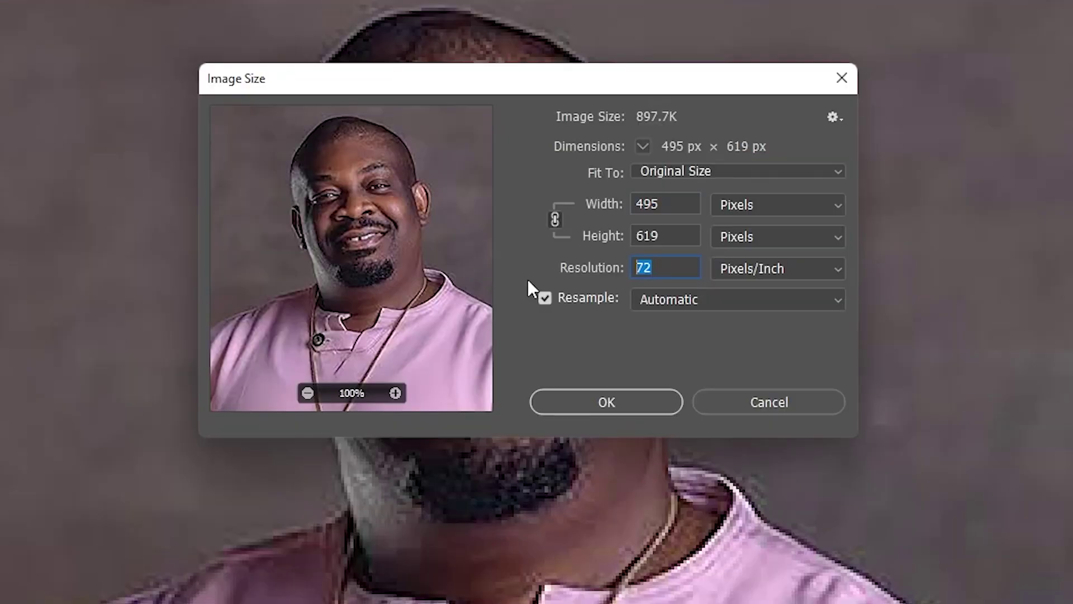
type("300")
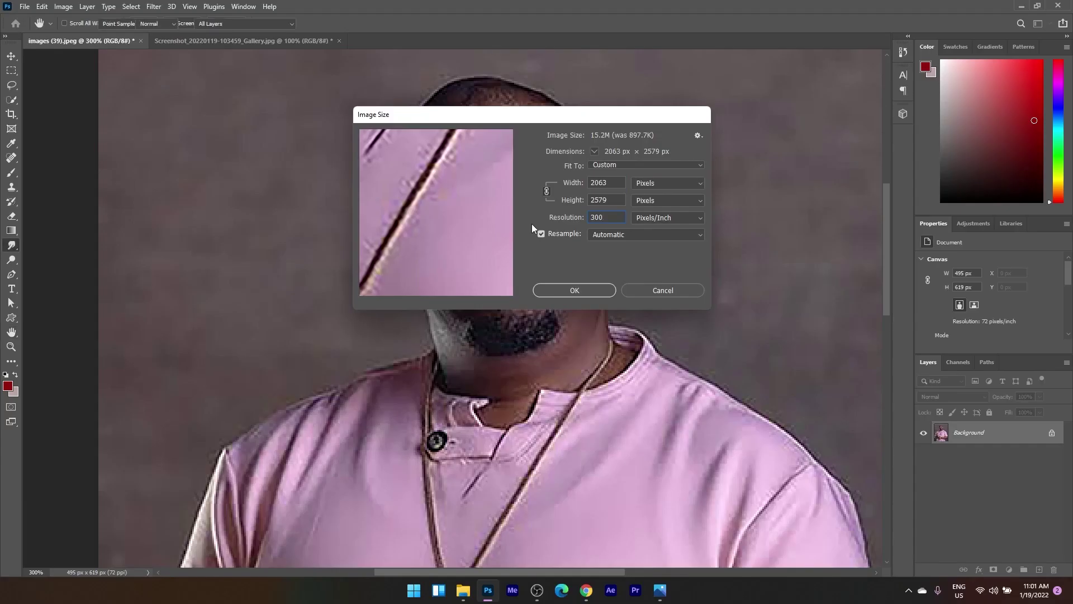
key("Return")
- Inspect the resampled portrait as a whole and close up on the face and shirt collar
scroll(802, 348, "down", 9)
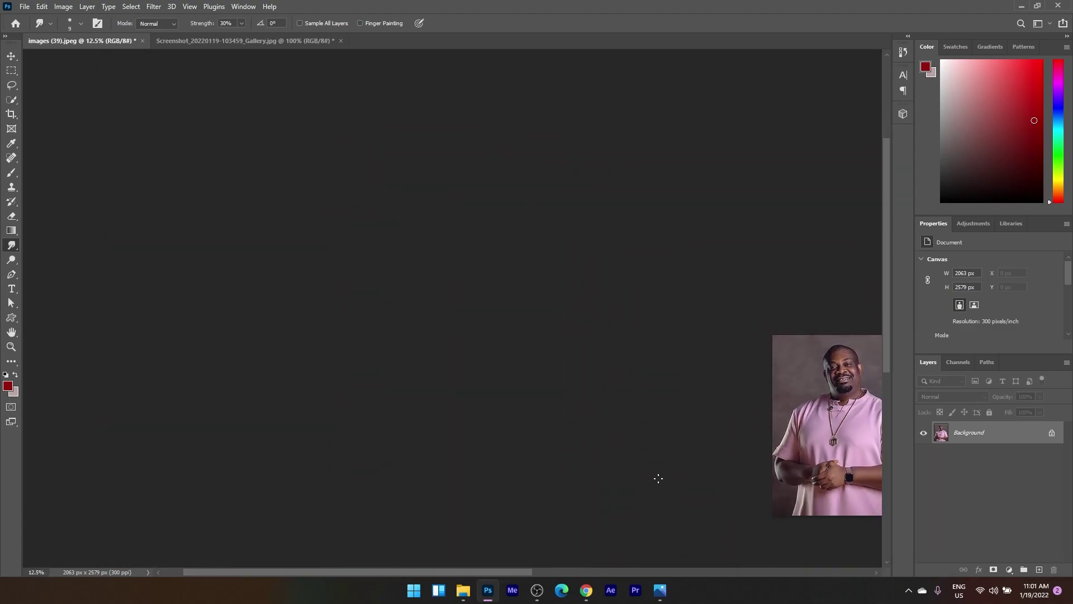
left_click_drag(515, 571, 631, 571)
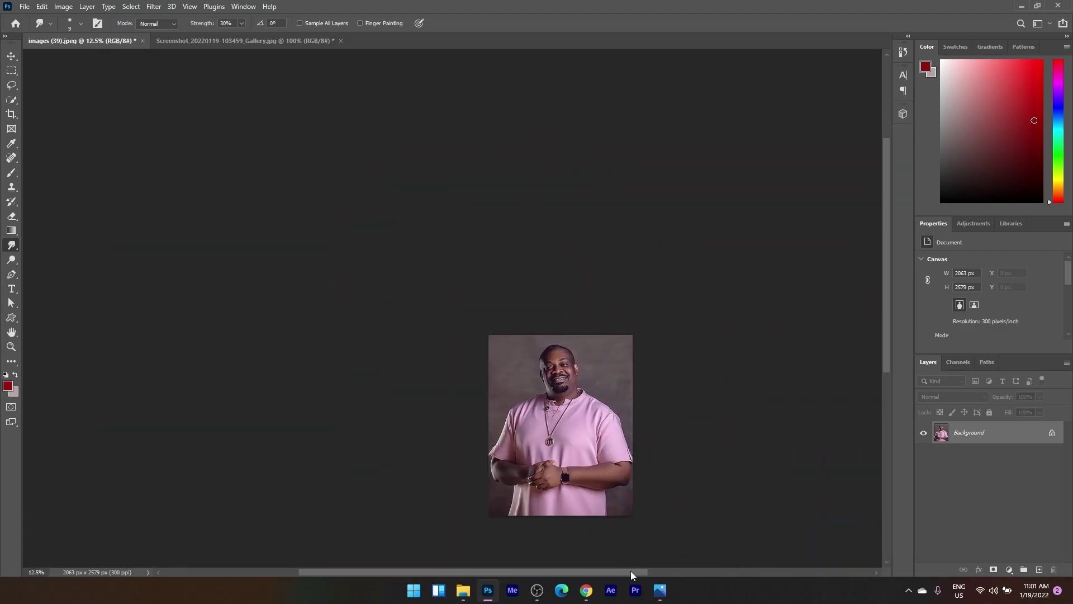
left_click(565, 413)
scroll(565, 413, "up", 5)
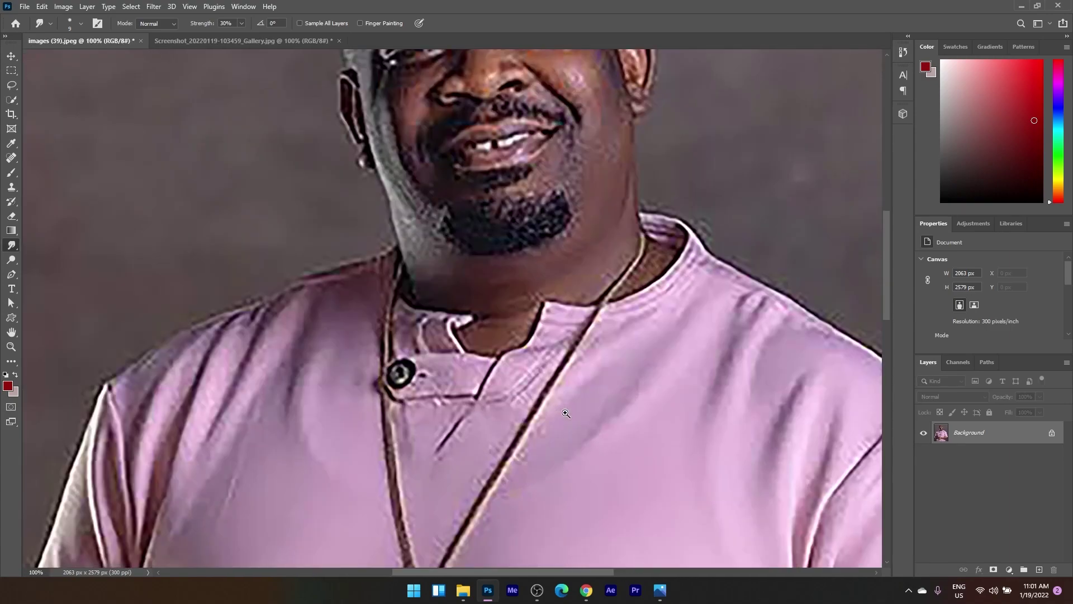
scroll(885, 267, "up", 3)
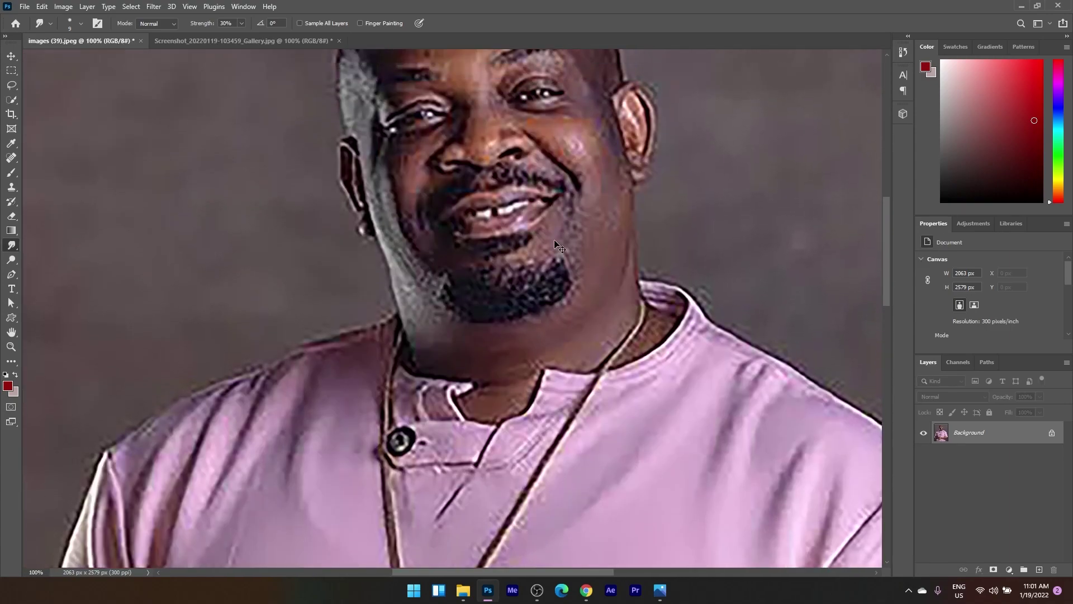
left_click(408, 120)
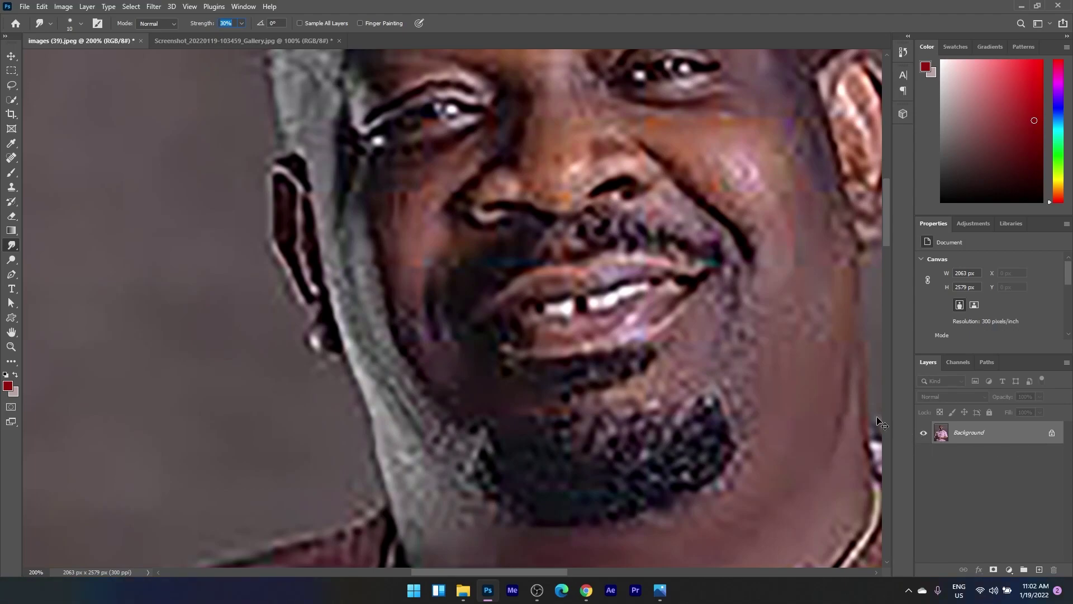
scroll(742, 354, "down", 2)
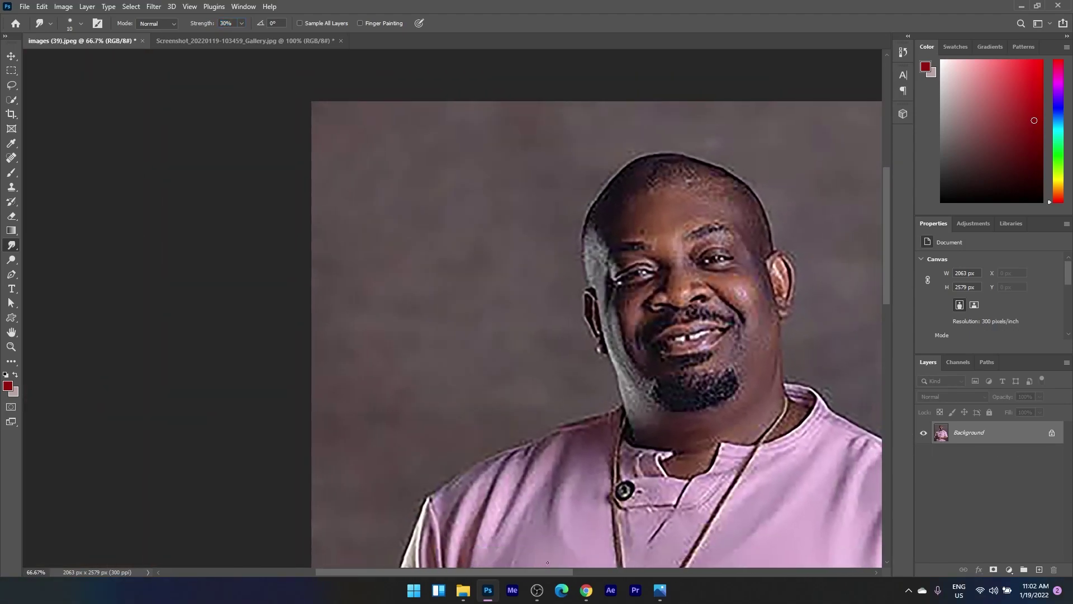
left_click_drag(548, 573, 609, 571)
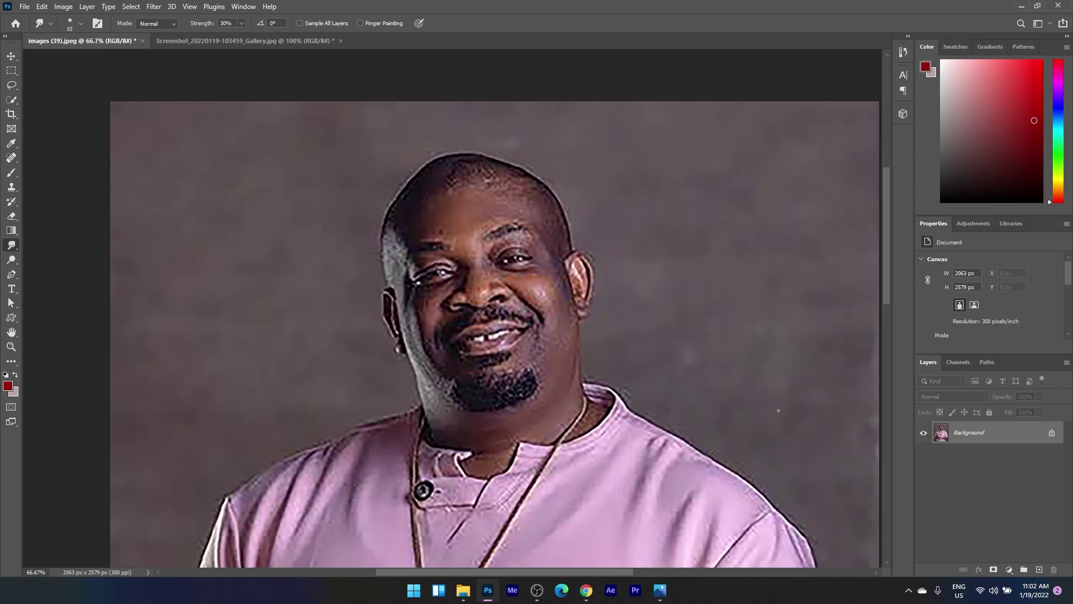
- Switch to Chrome, search Google for Let's Enhance and open the letsenhance.io website
left_click(585, 590)
type("lets")
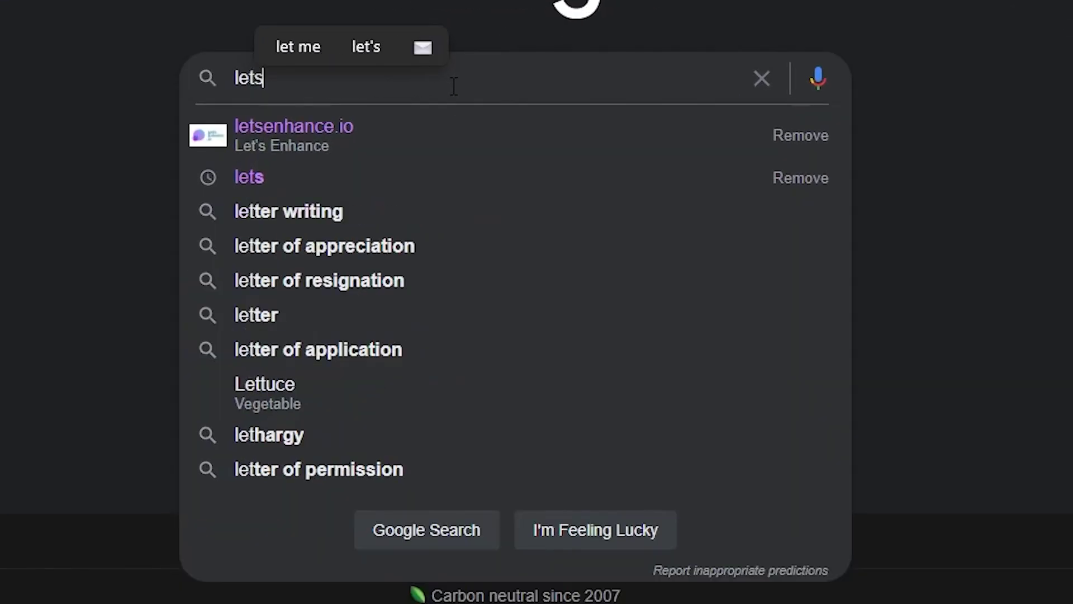
type(" enhan")
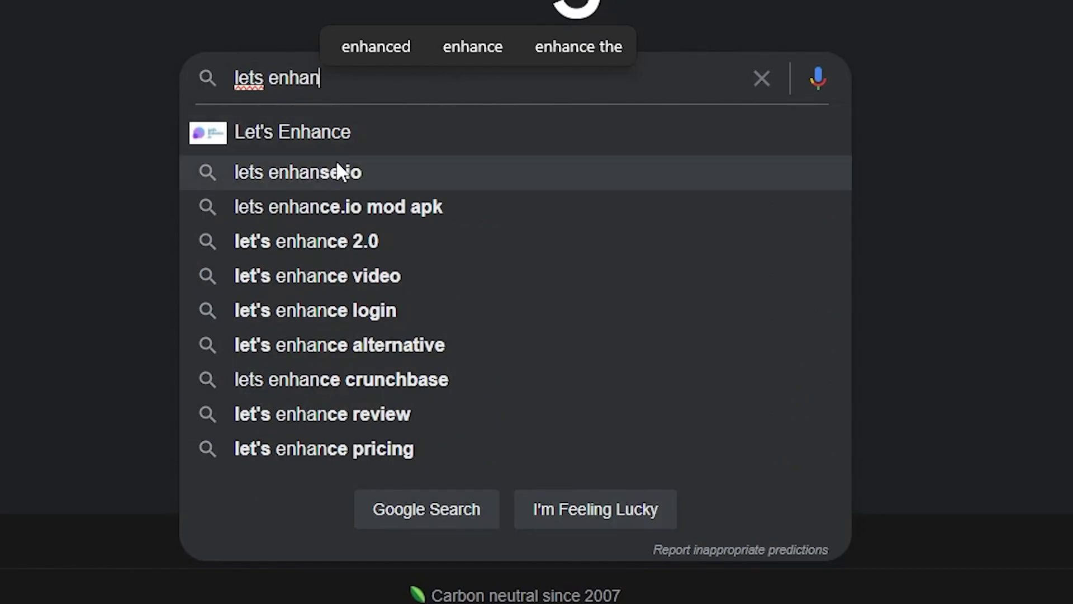
left_click(313, 147)
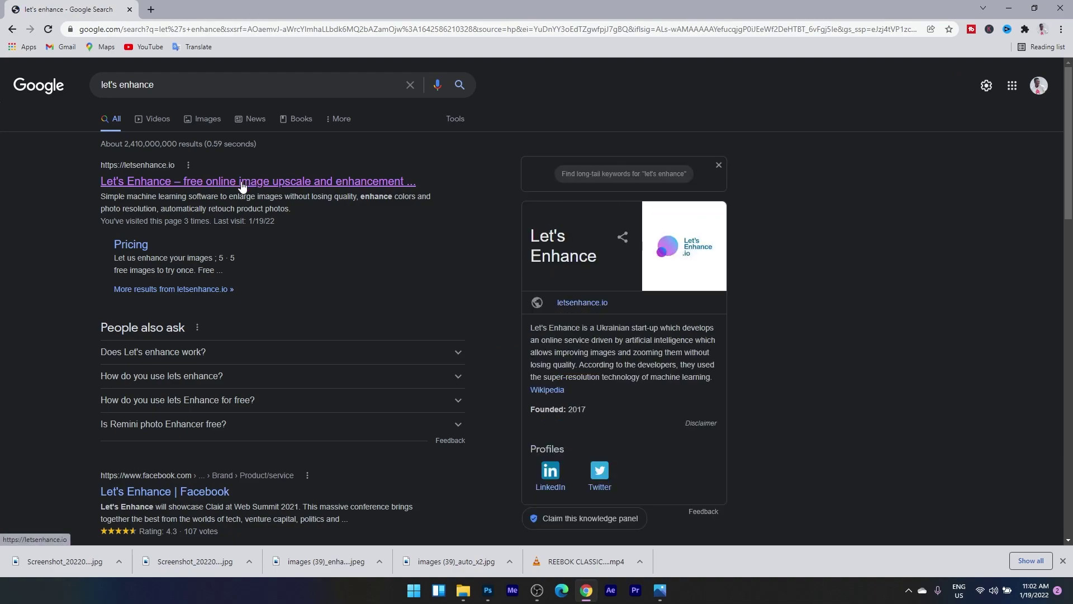
left_click(157, 183)
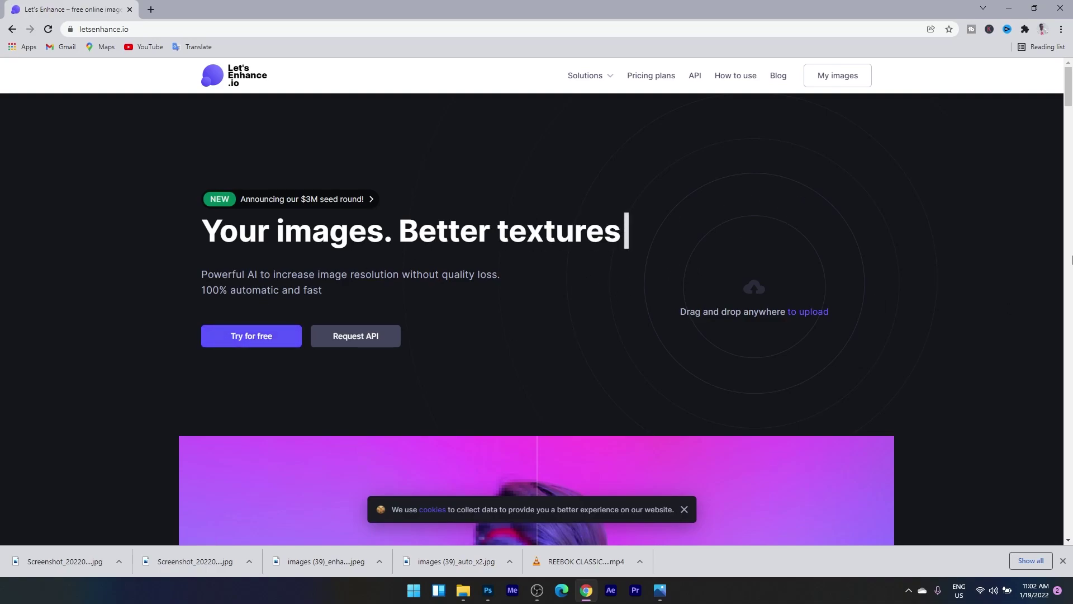
mouse_move(1070, 84)
left_mouse_down()
mouse_move(1068, 397)
mouse_move(1027, 386)
mouse_move(1050, 89)
left_mouse_up()
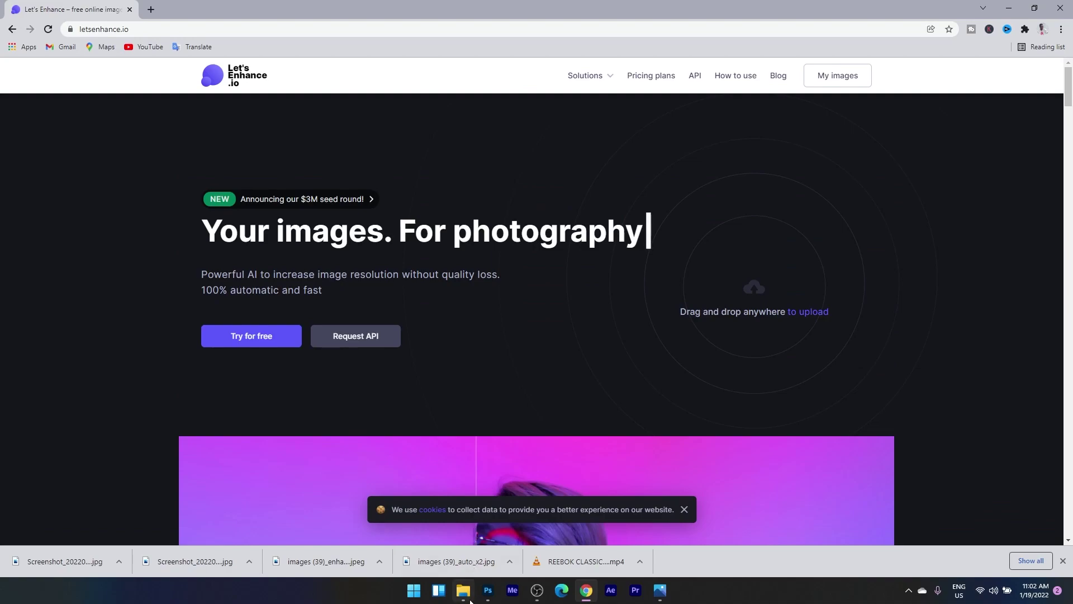
- Upload images (39).jpeg from the tutorils folder to Let's Enhance as an image to process
mouse_move(470, 601)
left_click(460, 538)
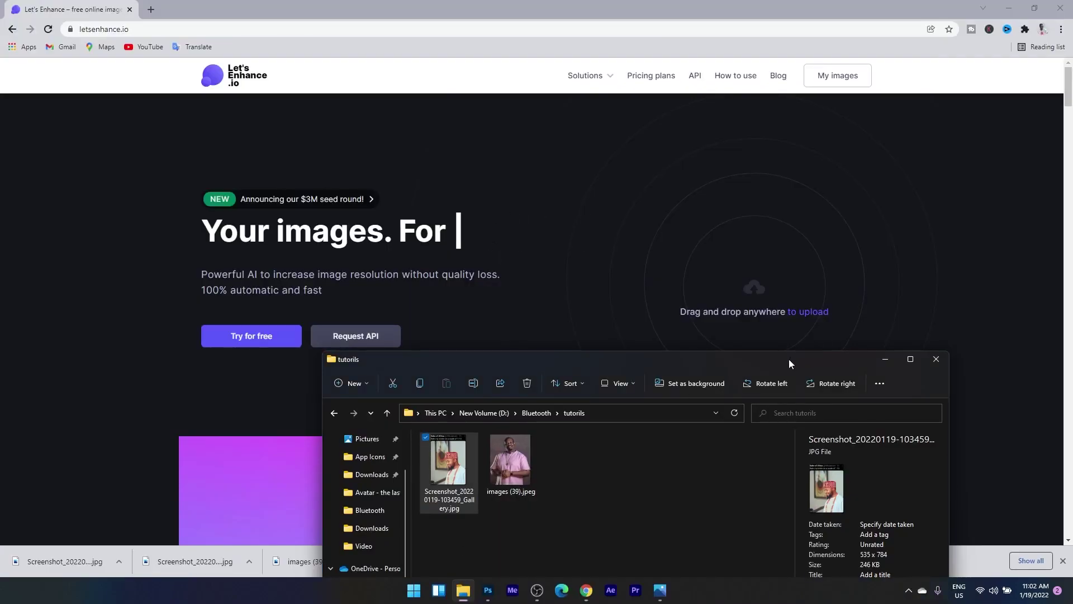
left_click_drag(789, 359, 499, 172)
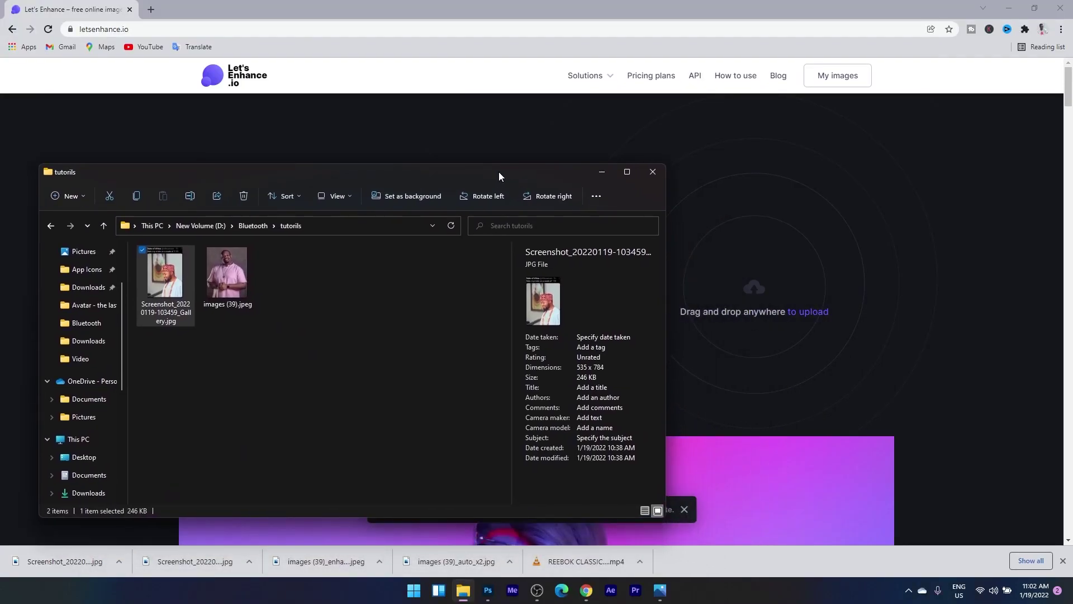
left_click_drag(229, 280, 803, 280)
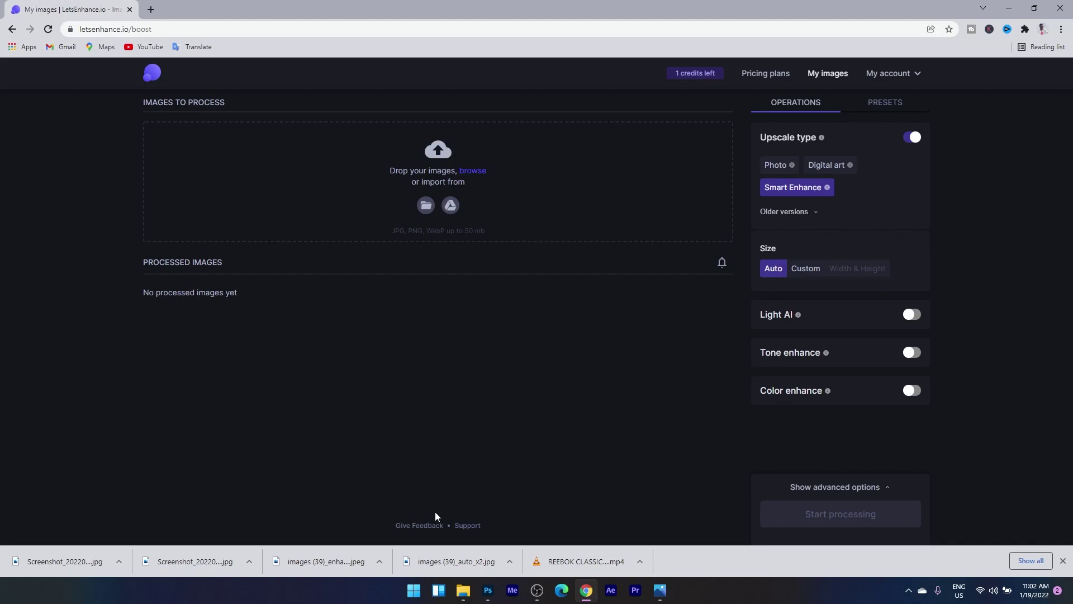
left_click(463, 589)
left_click_drag(227, 277, 293, 150)
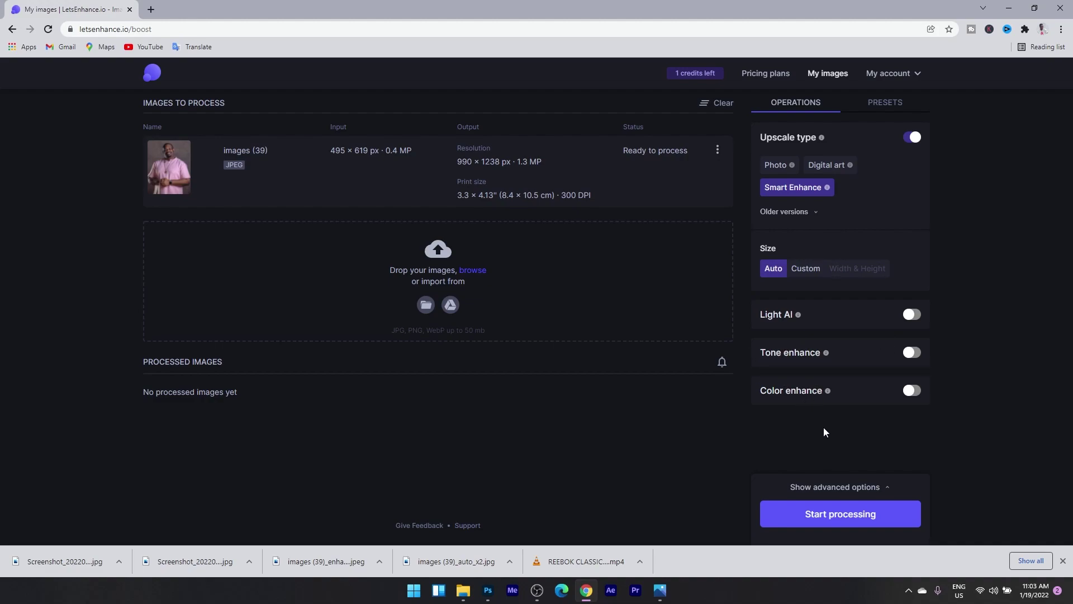
- Start processing the uploaded portrait with Smart Enhance and switch back to Photoshop
left_click(841, 514)
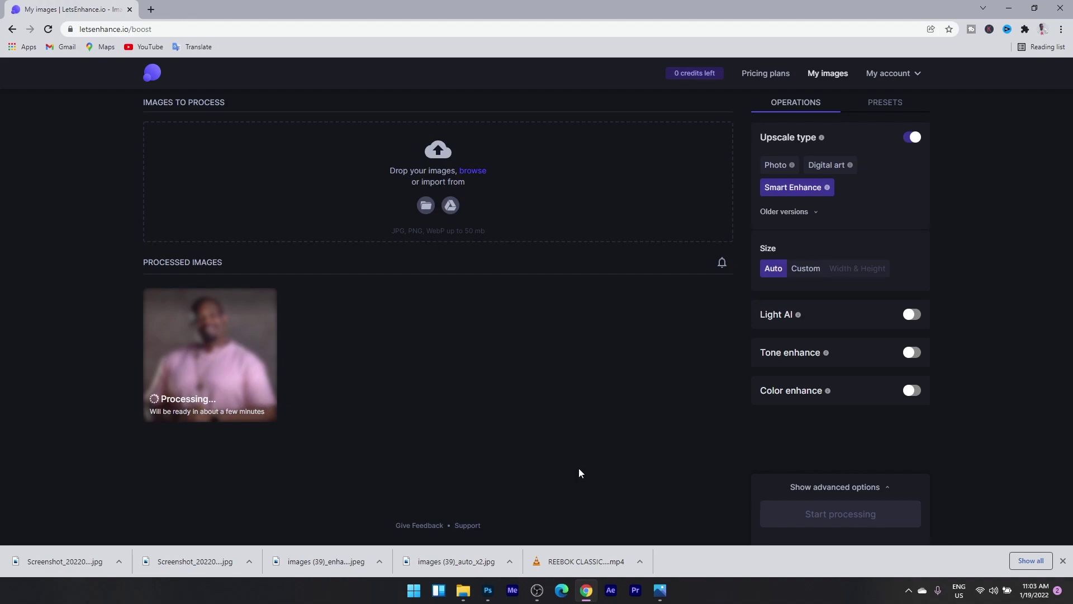
left_click(488, 590)
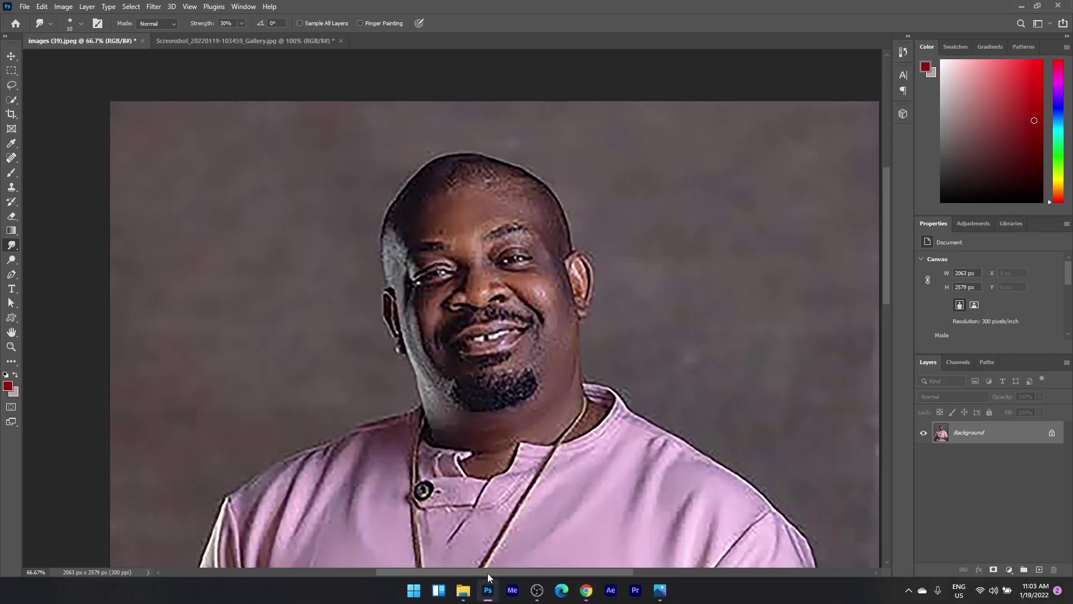
- Smudge the skin of the cheek beside the smile line with the Smudge brush at 40 px
left_click(528, 311, "ctrl")
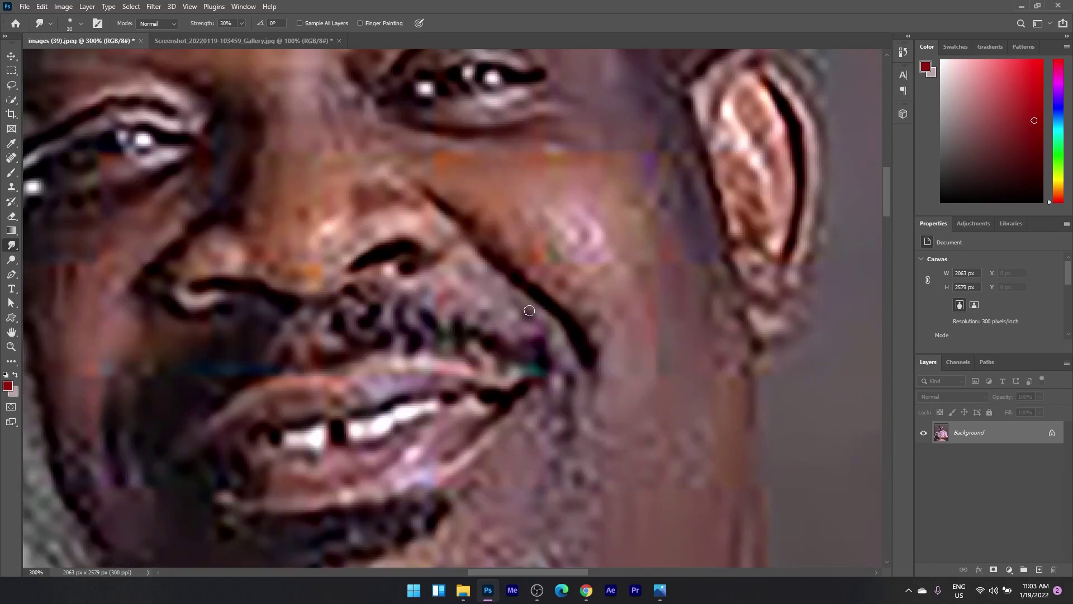
key("bracketright")
key("bracketright")
key("bracketright")
key("bracketright")
key("bracketright")
left_click_drag(531, 312, 531, 314)
key("bracketleft")
key("bracketleft")
mouse_move(551, 255)
left_mouse_down()
mouse_move(493, 220)
mouse_move(546, 259)
left_mouse_up()
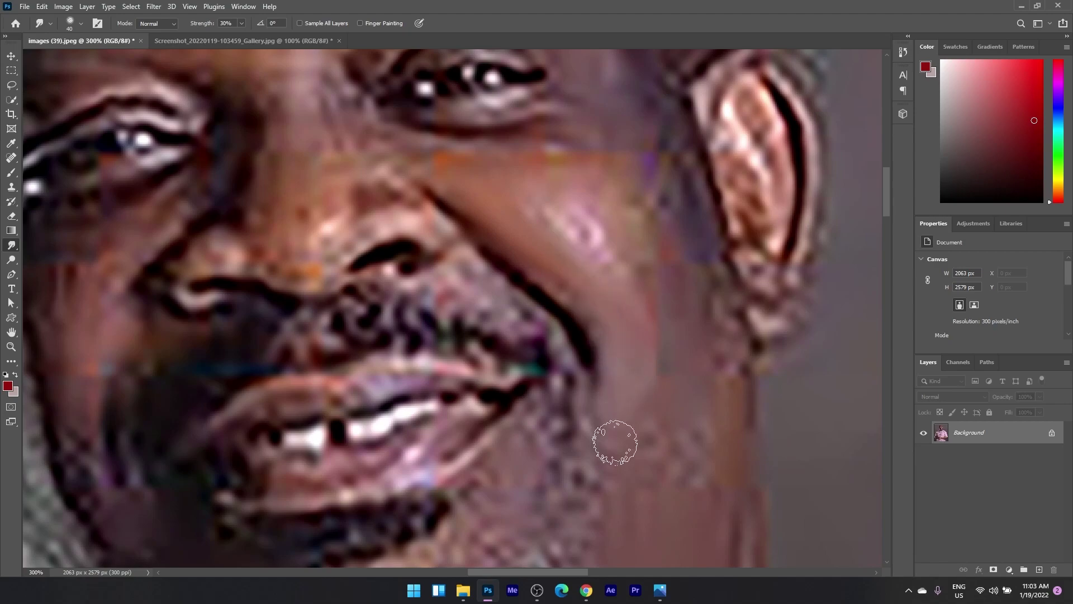
- Smudge the outer cheek between the smile line and the ear with a 60 px brush
key("bracketright")
key("bracketright")
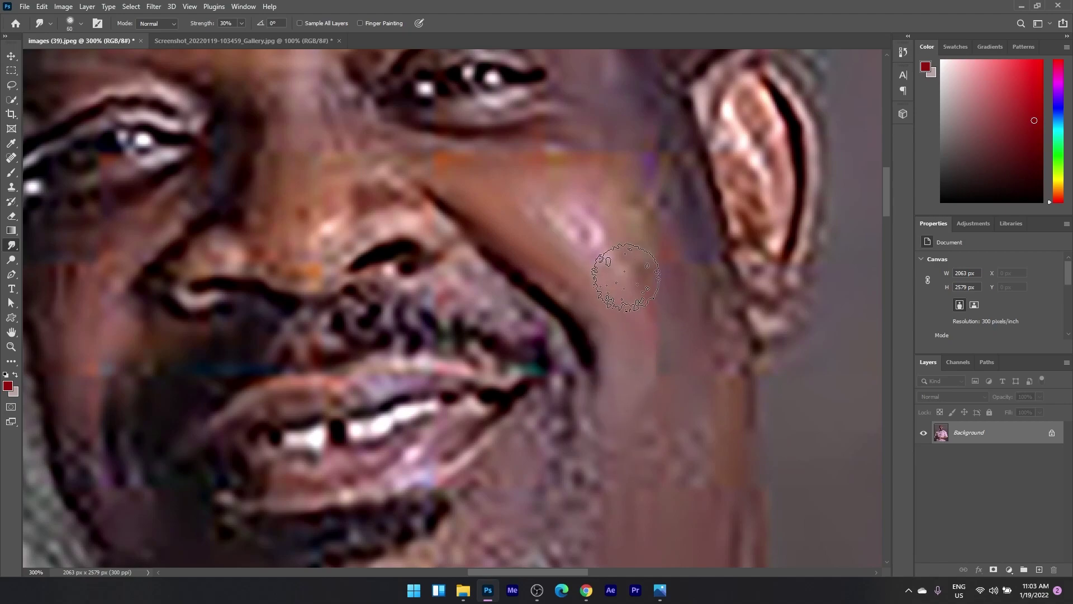
mouse_move(609, 257)
left_mouse_down()
mouse_move(479, 206)
mouse_move(676, 371)
mouse_move(671, 211)
mouse_move(443, 148)
mouse_move(677, 340)
left_mouse_up()
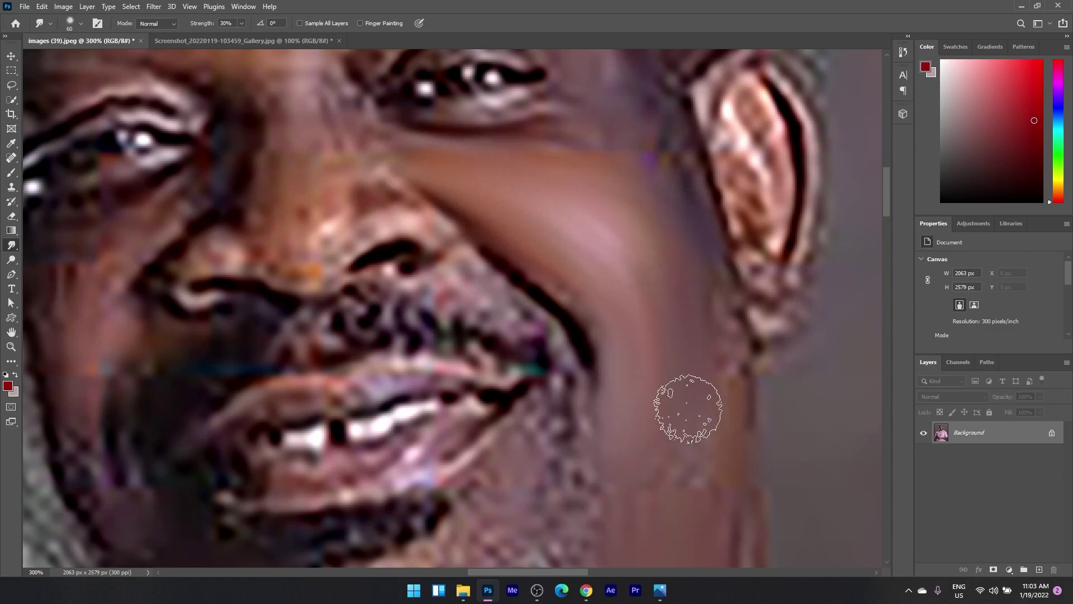
- Smudge the skin of the forehead and the side of the head with a 90 px brush
left_click(629, 432, "ctrl+alt")
left_click(629, 433, "ctrl+alt")
left_click(629, 433, "ctrl+alt")
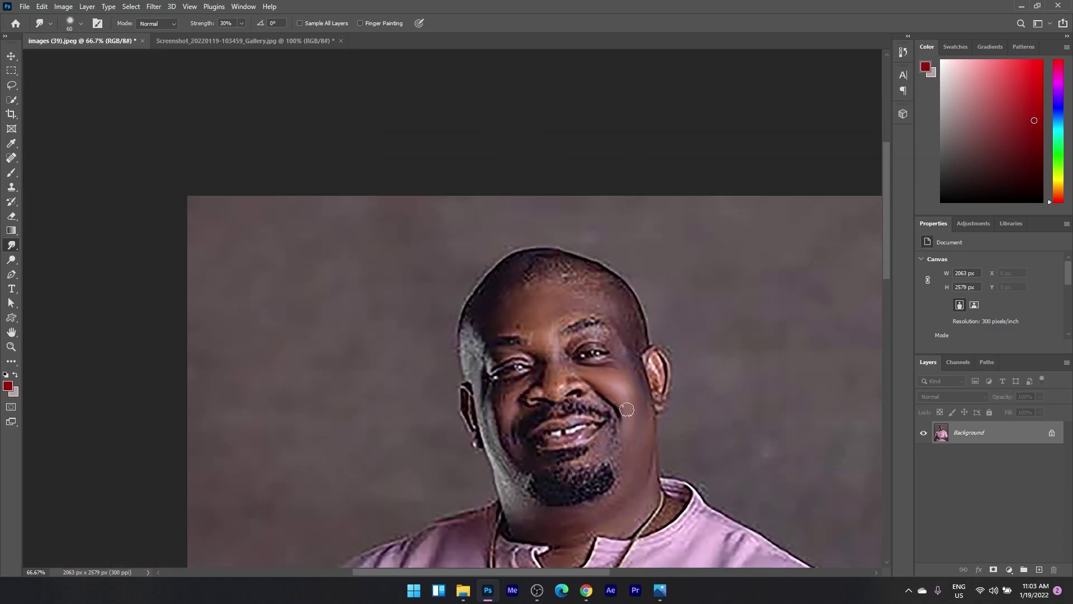
key("bracketright")
key("bracketright")
mouse_move(469, 339)
left_mouse_down()
mouse_move(470, 372)
mouse_move(487, 307)
left_mouse_up()
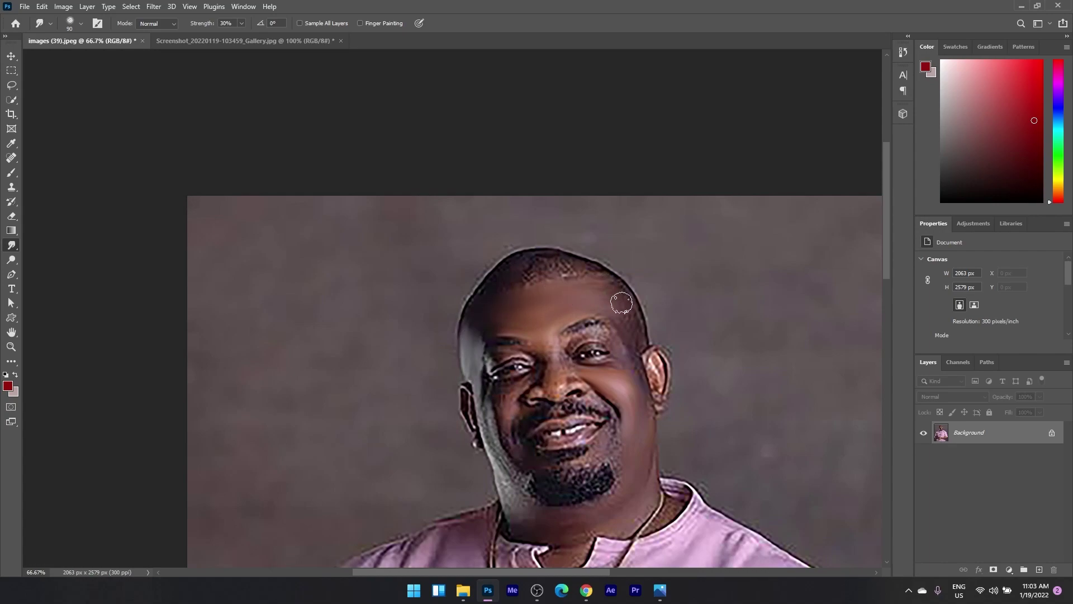
- Switch to Chrome, download the processed portrait from Let's Enhance and open the downloaded file
left_click(589, 588)
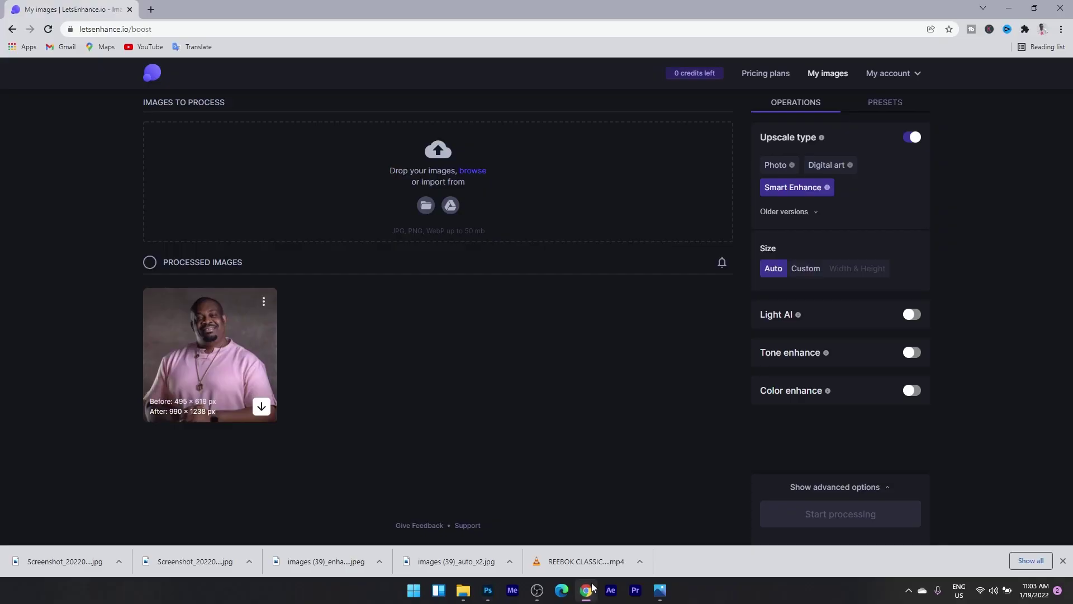
left_click(261, 407)
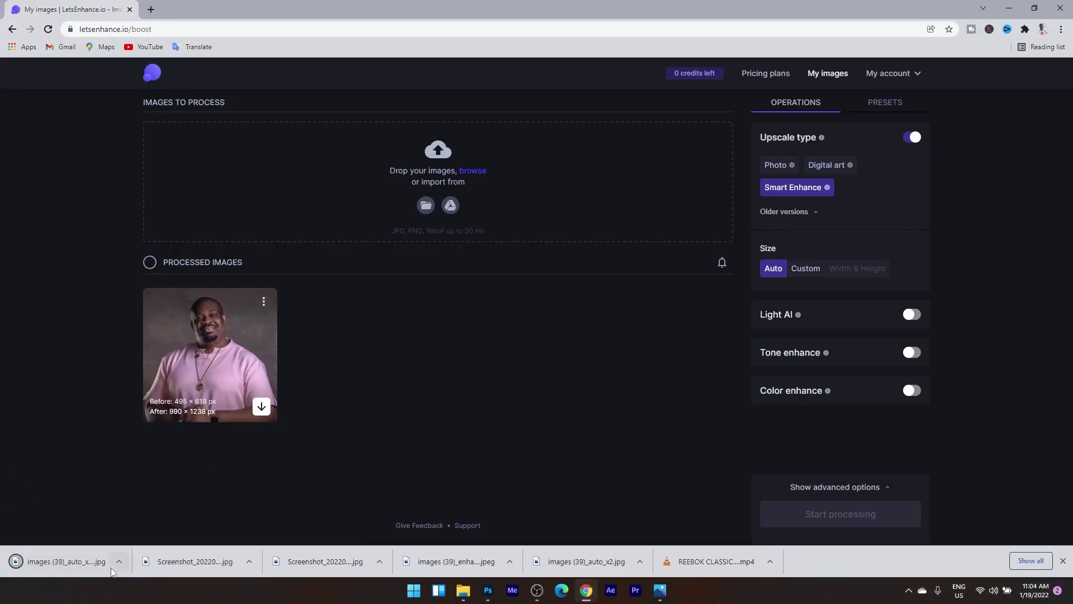
left_click(118, 562)
left_click(146, 490)
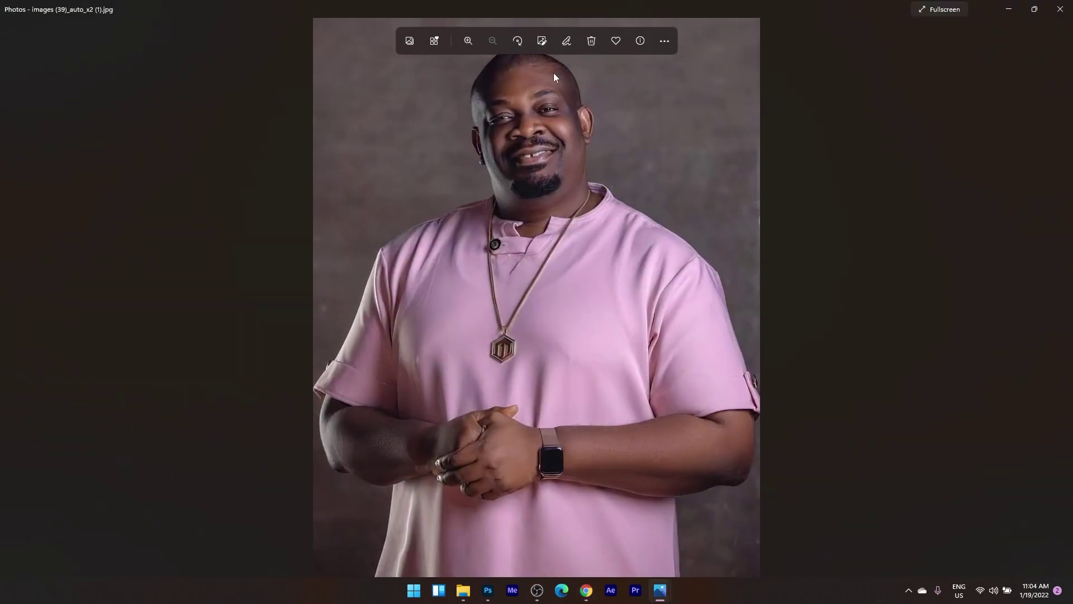
- Open images (39)_auto_x2 (1).jpg from Photos in Adobe Photoshop 2021
left_click(664, 44)
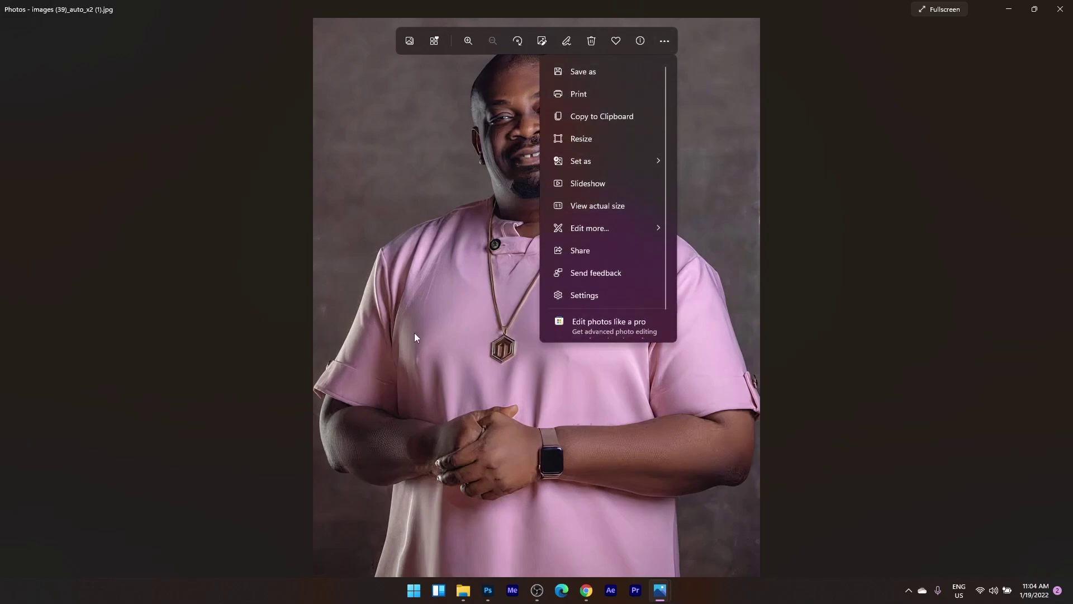
left_click(393, 338)
right_click(392, 333)
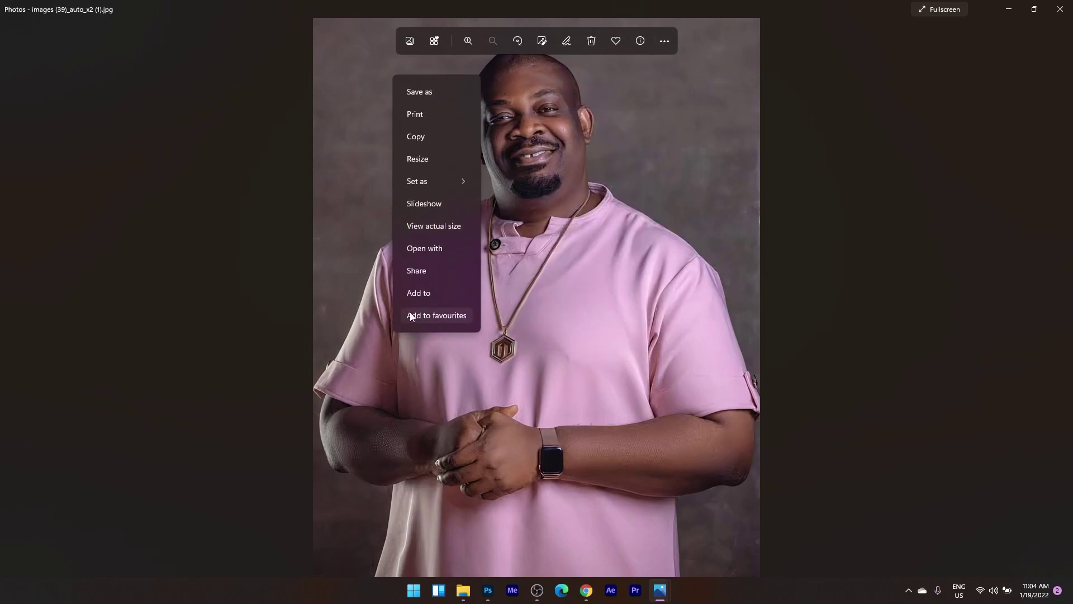
left_click(452, 253)
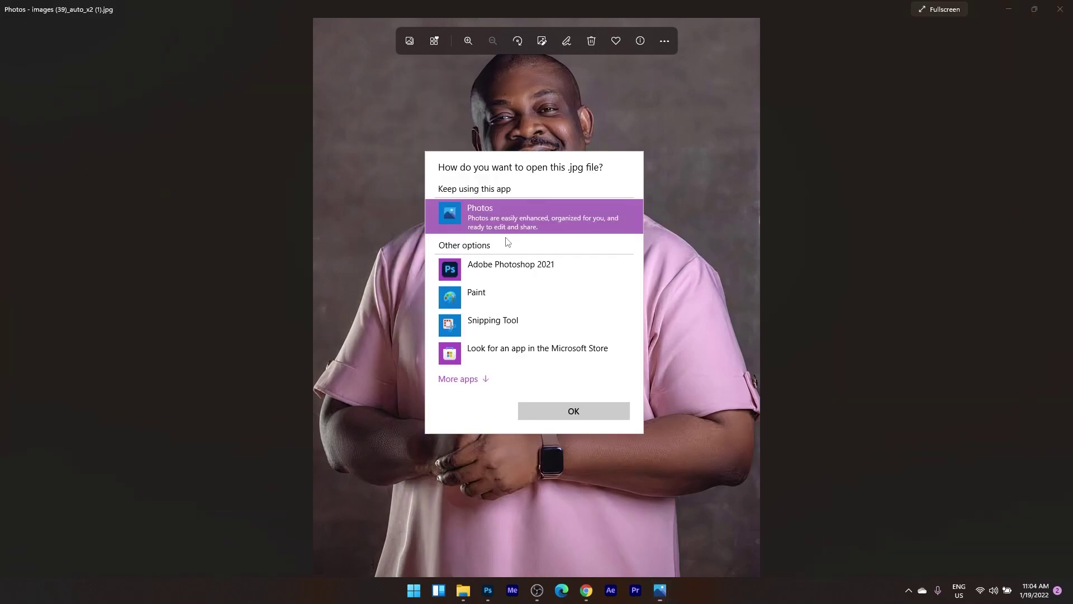
double_click(526, 274)
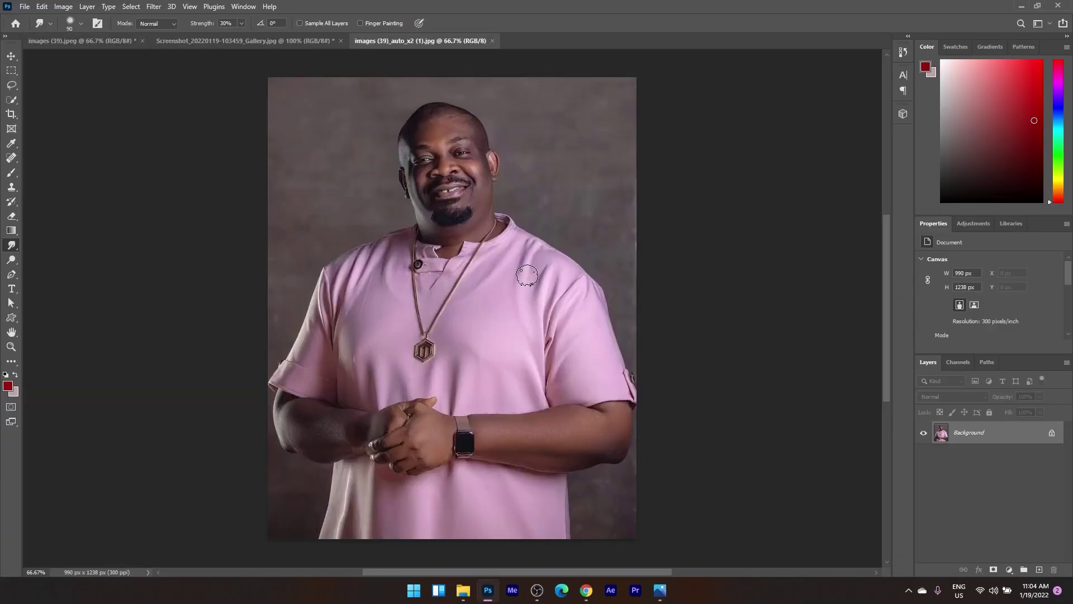
- Compare the face in the enhanced image with the face in images (39).jpeg close up
left_click(437, 103)
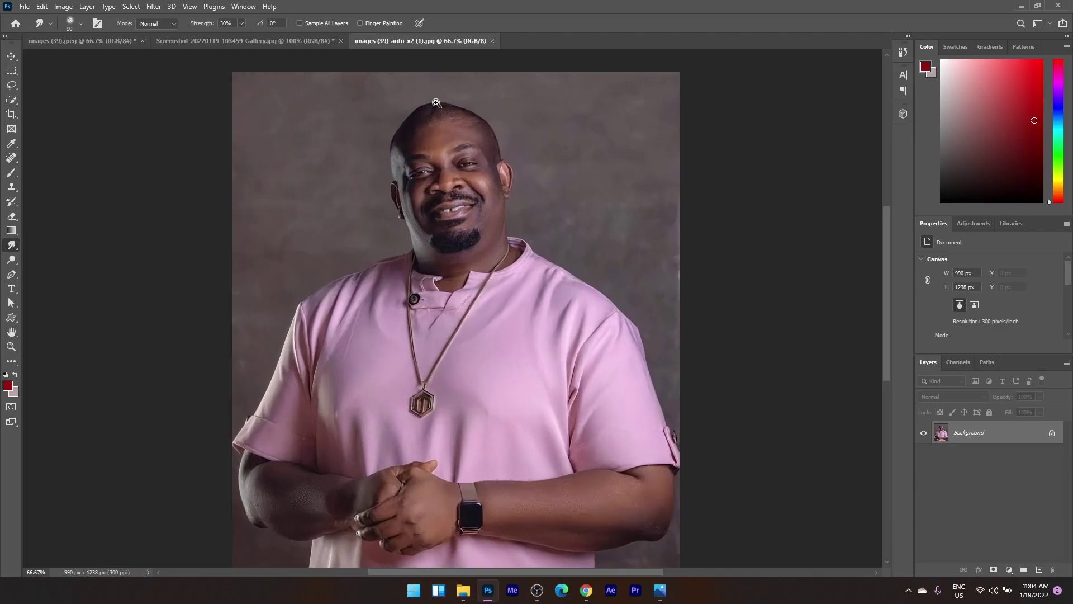
left_click(437, 103)
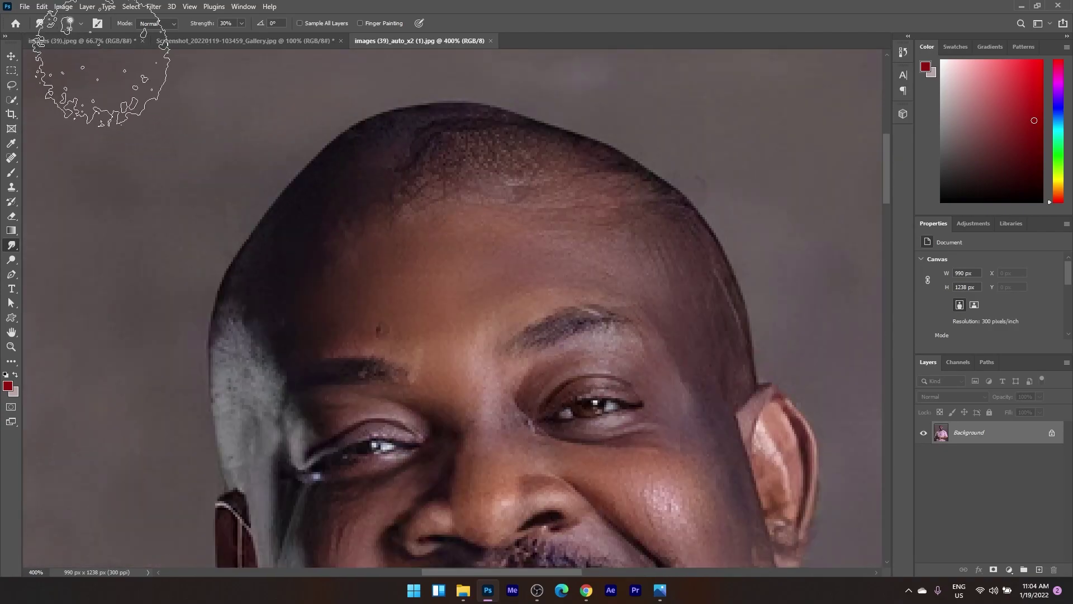
left_click(95, 42)
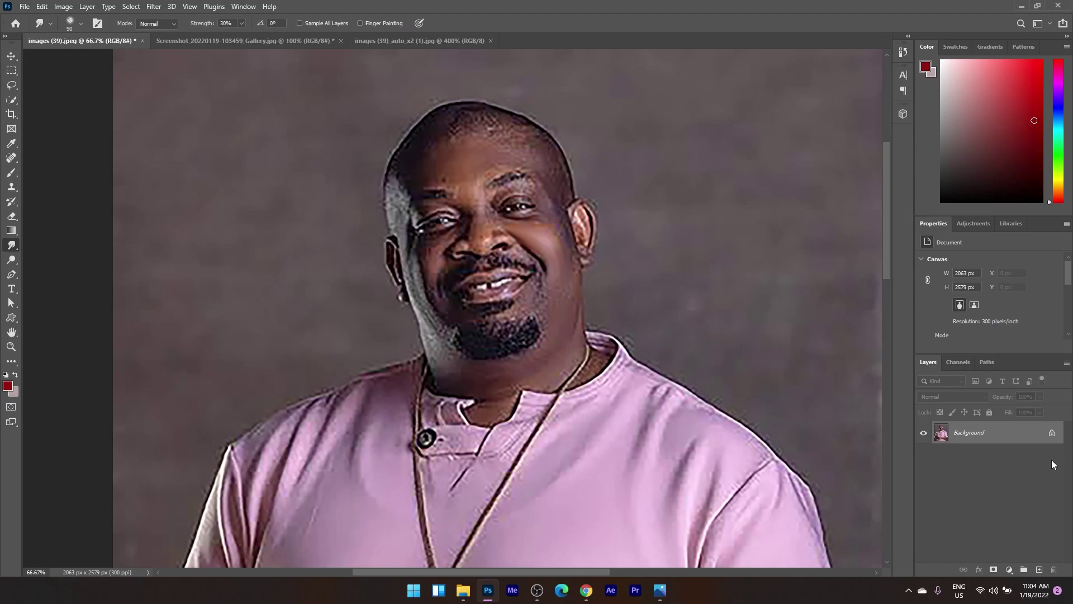
left_click(449, 281)
left_click(449, 281)
left_click(450, 282)
- Copy the enhanced portrait into images (39).jpeg as a new layer and move it to the middle of the canvas
key("v")
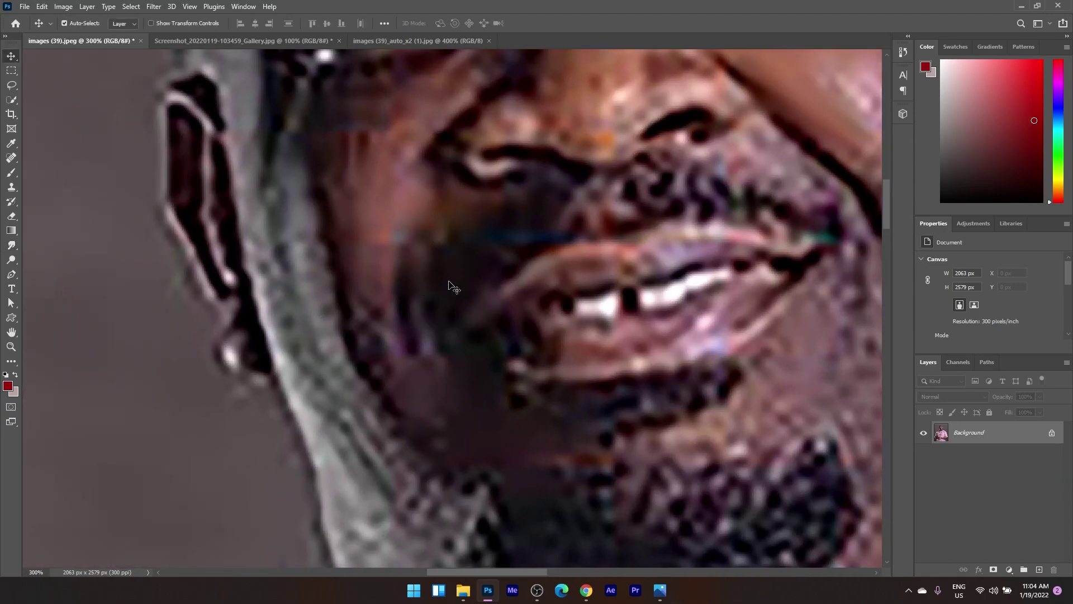
left_click(417, 41)
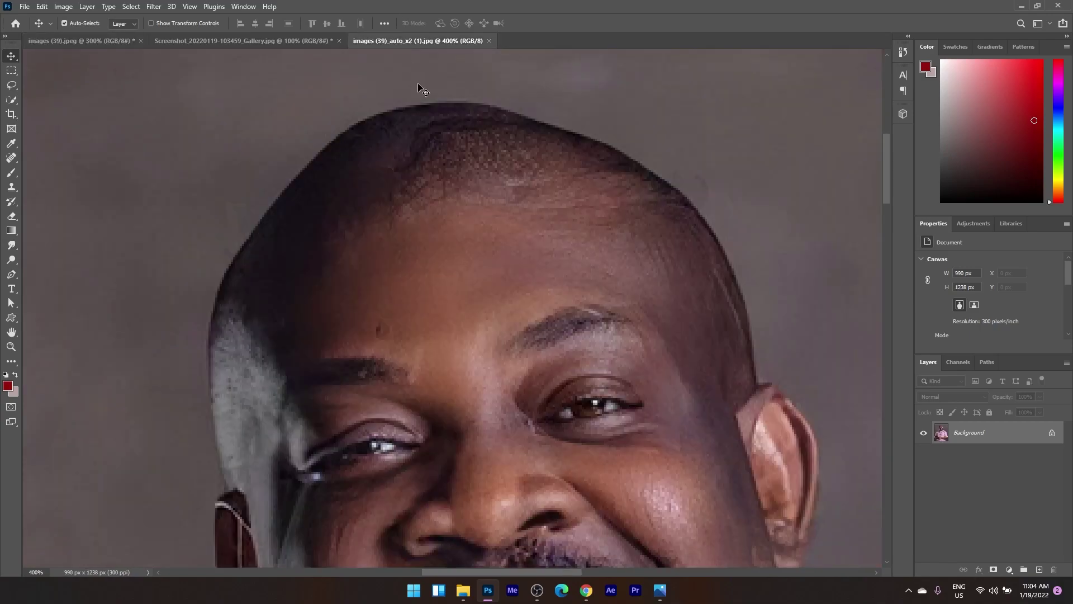
left_click_drag(308, 148, 309, 148)
left_click(531, 242)
left_click_drag(518, 285, 559, 260)
left_click(519, 242, "alt")
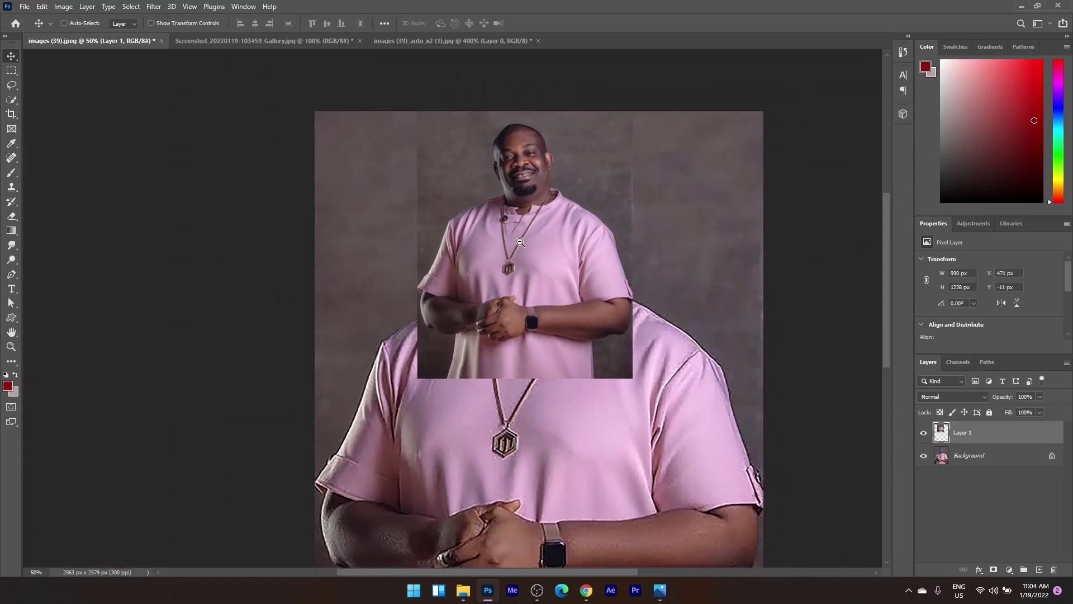
left_click_drag(524, 266, 533, 362)
- Scale the enhanced portrait layer to 2063 x 2579 px so that it covers the whole canvas
key("ctrl+t")
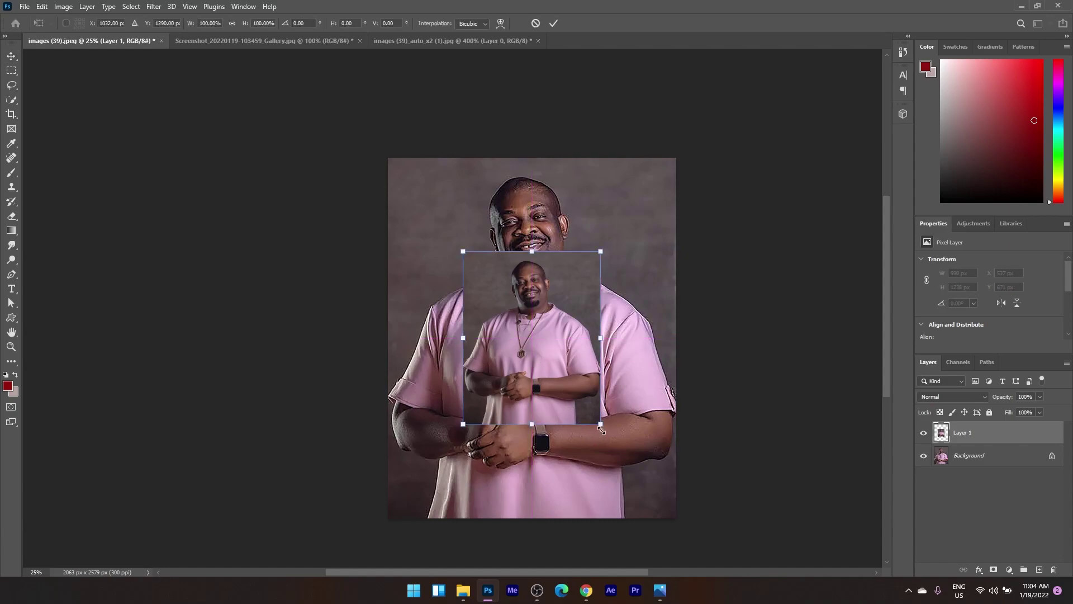
left_click_drag(601, 425, 676, 517)
left_click_drag(386, 520, 387, 524)
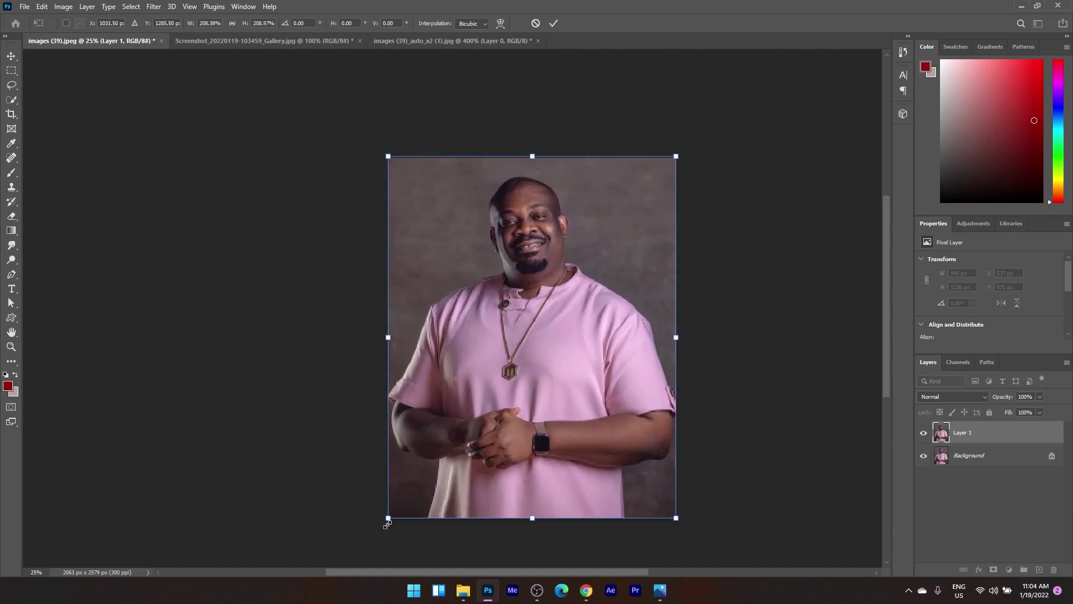
left_click_drag(532, 156, 543, 290)
key("Return")
- Compare the enhanced portrait with the original by hiding and showing the top layer, close up on the face and as a whole
left_click(666, 318, "alt")
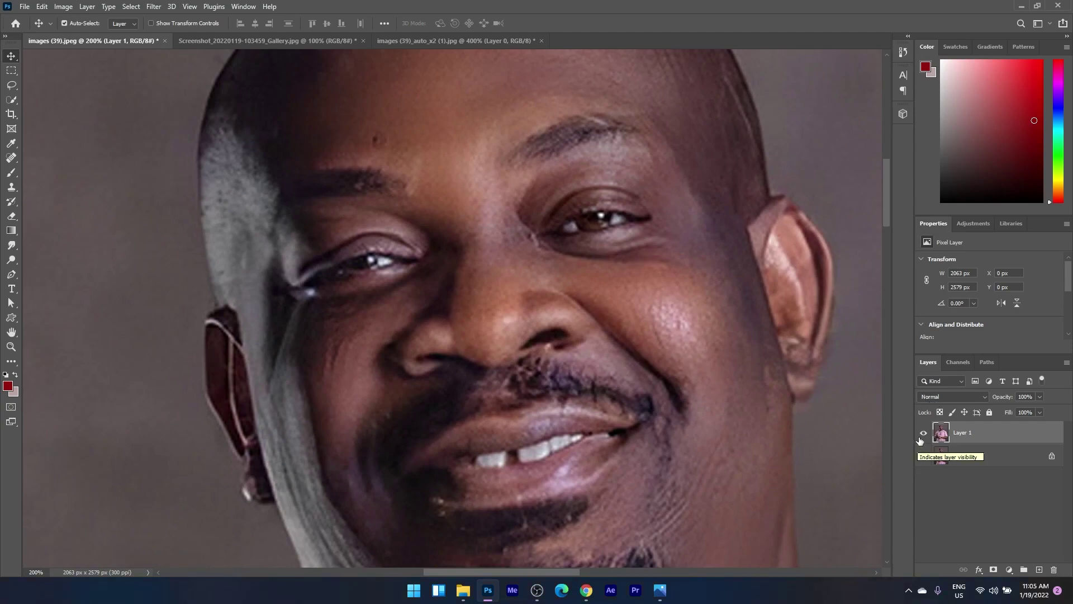
left_click(921, 436)
left_click(921, 437)
scroll(743, 351, "down", 4)
scroll(744, 351, "up", 4)
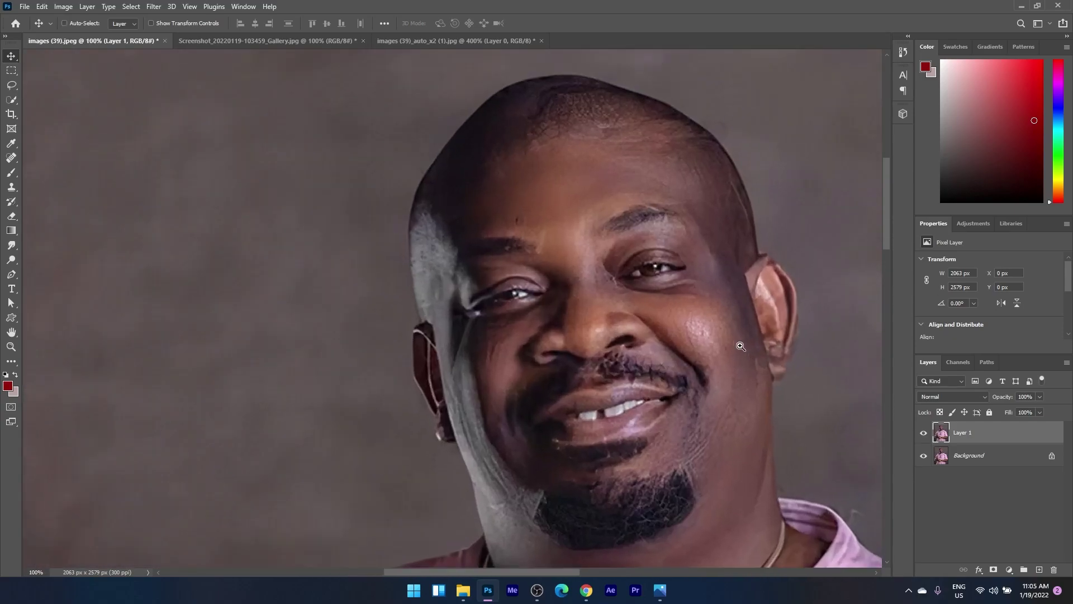
left_click(924, 433)
left_click(924, 433)
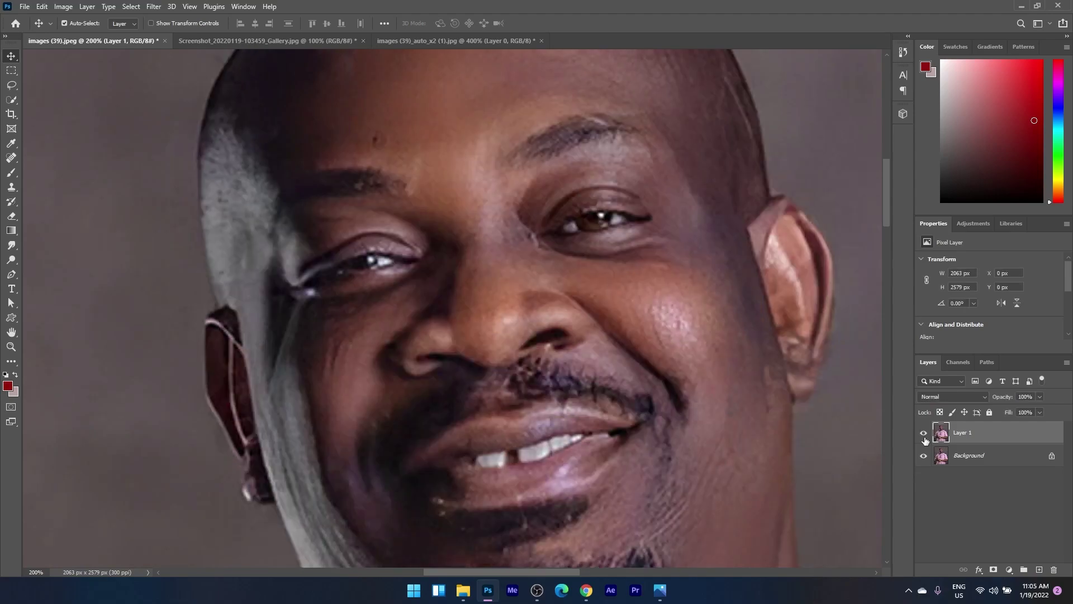
left_click(924, 434)
left_click(924, 434)
scroll(662, 324, "down", 5)
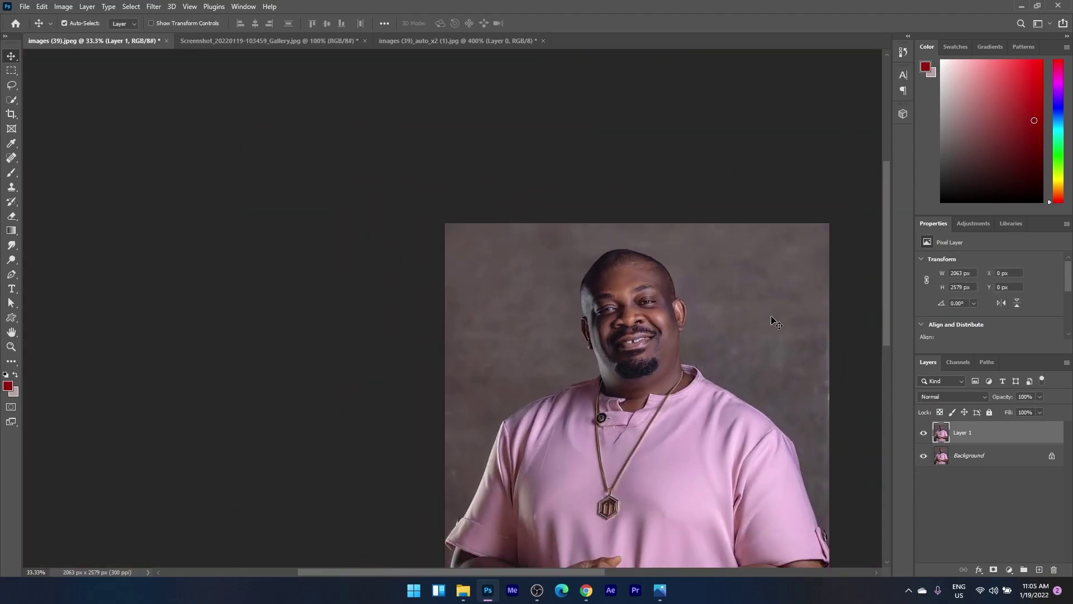
left_click_drag(889, 229, 887, 264)
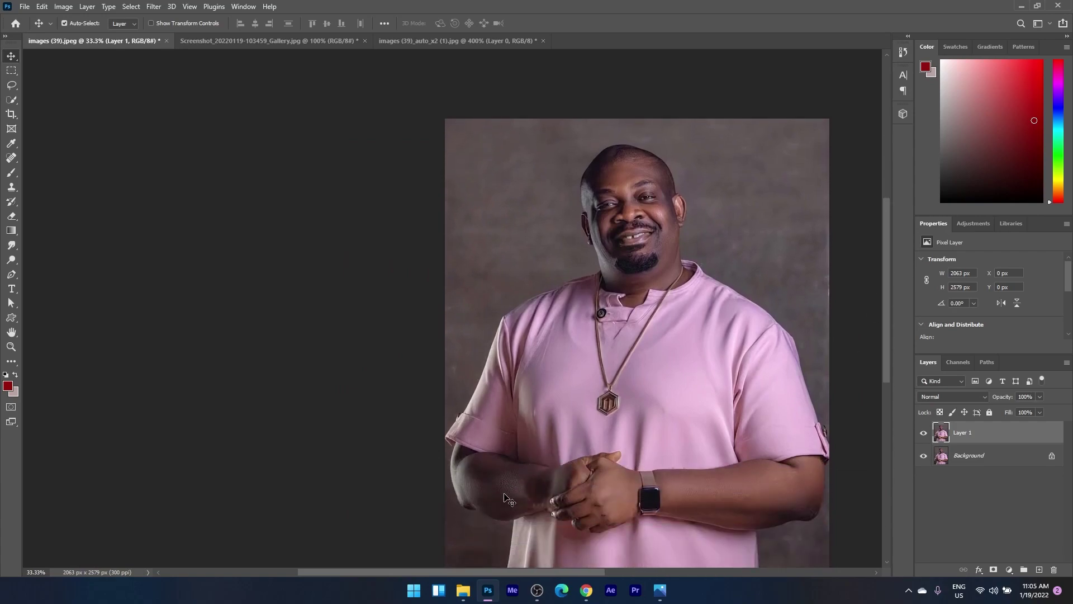
- Switch to Chrome and search Google for enhance.avclabs in a new tab
left_click(586, 591)
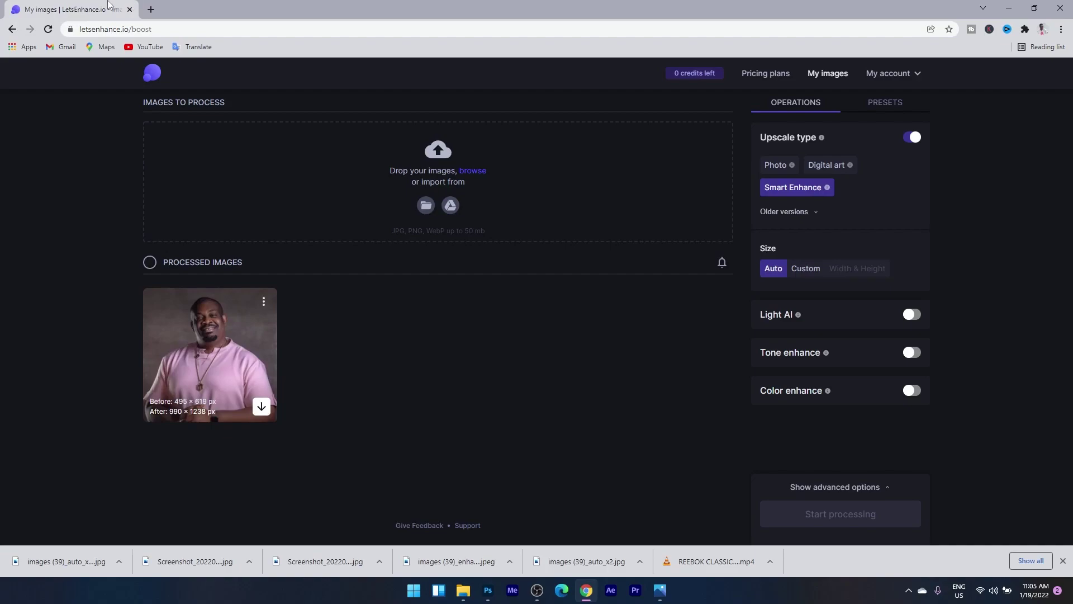
left_click(151, 9)
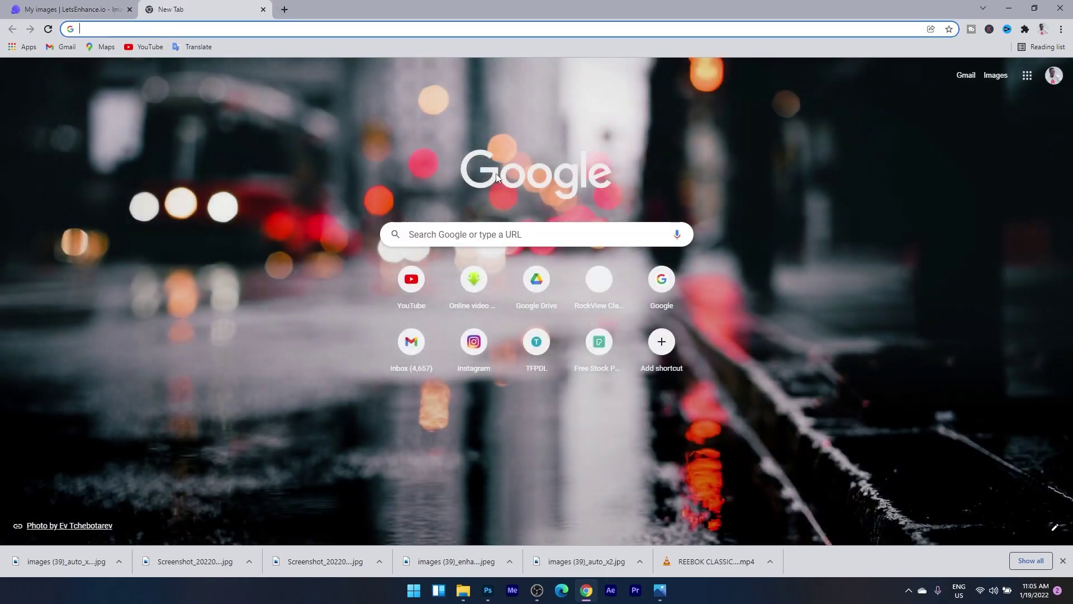
left_click(528, 235)
type("ehna")
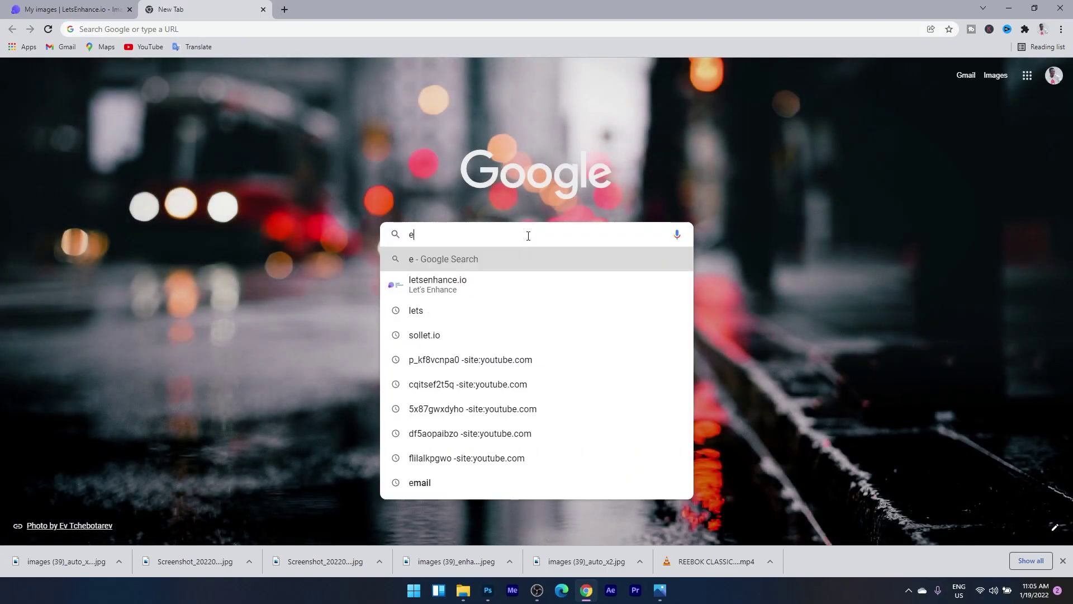
key("BackSpace")
key("BackSpace")
key("BackSpace")
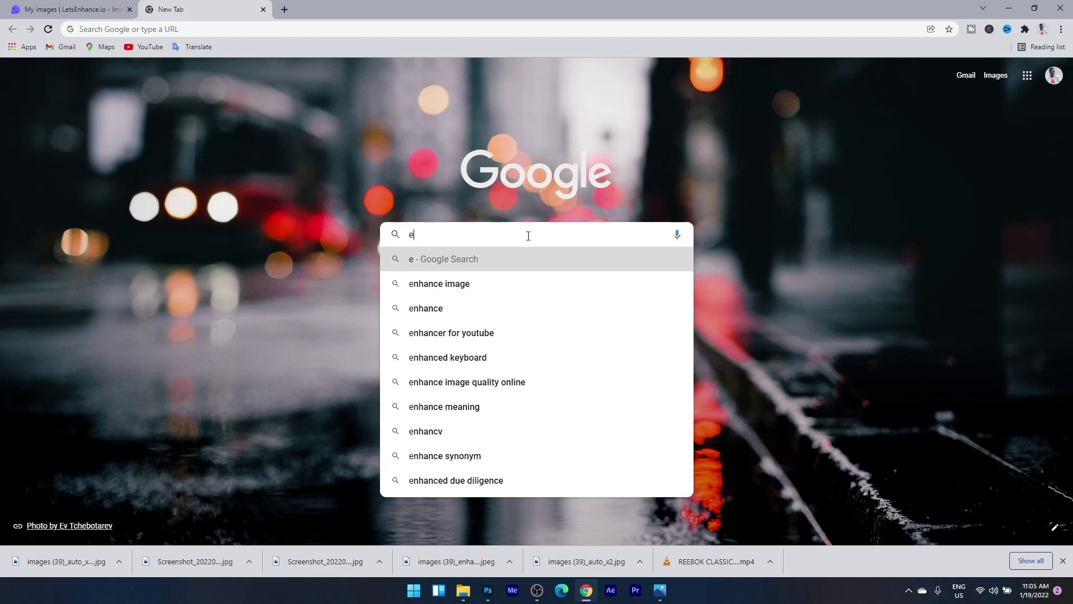
type("enh")
key("BackSpace")
key("BackSpace")
key("BackSpace")
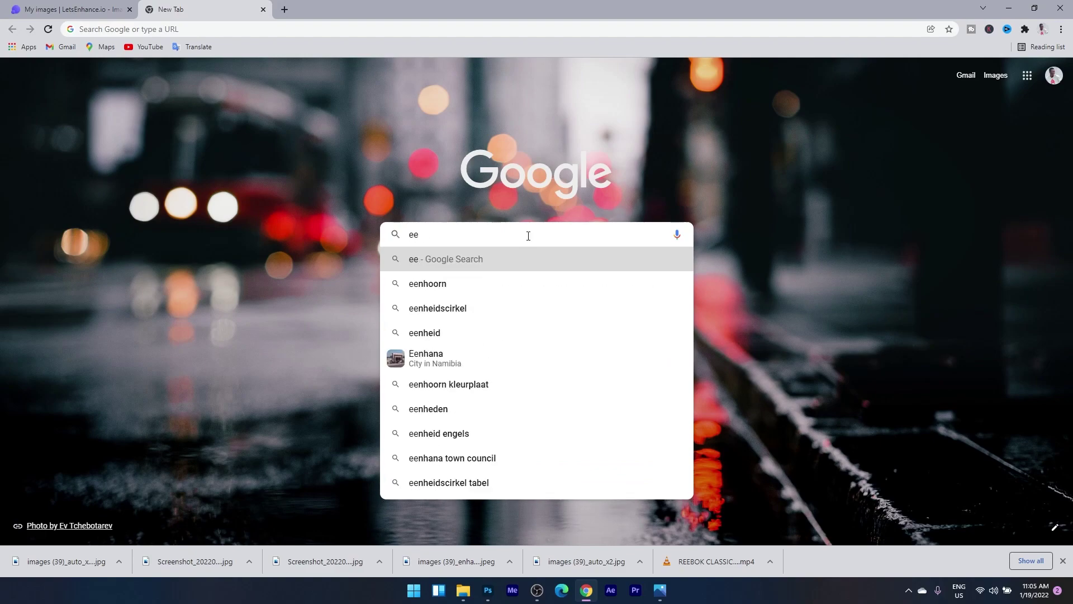
type("nha")
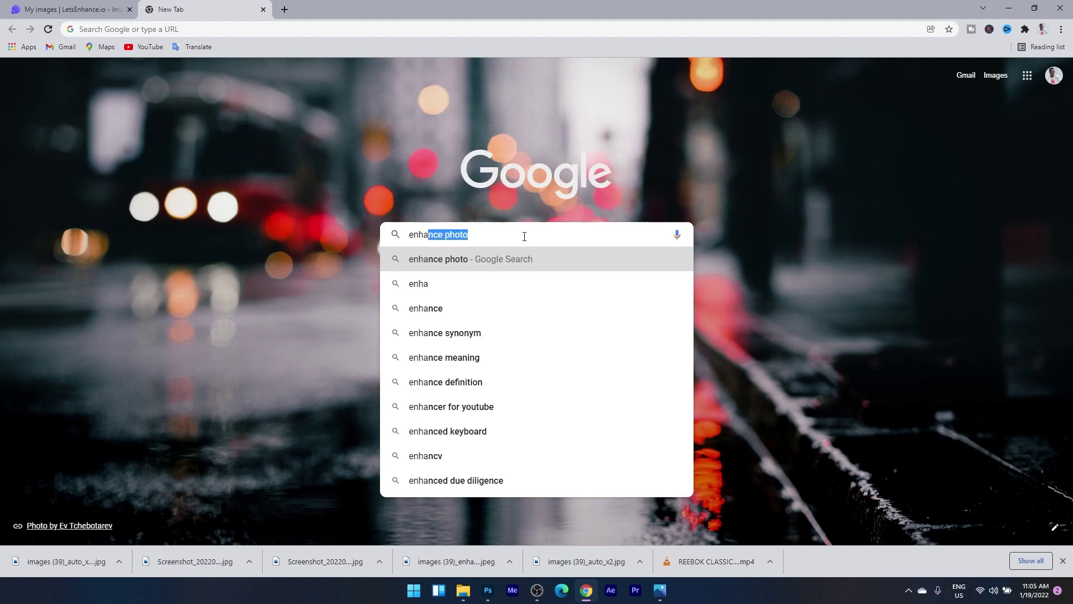
type("nce")
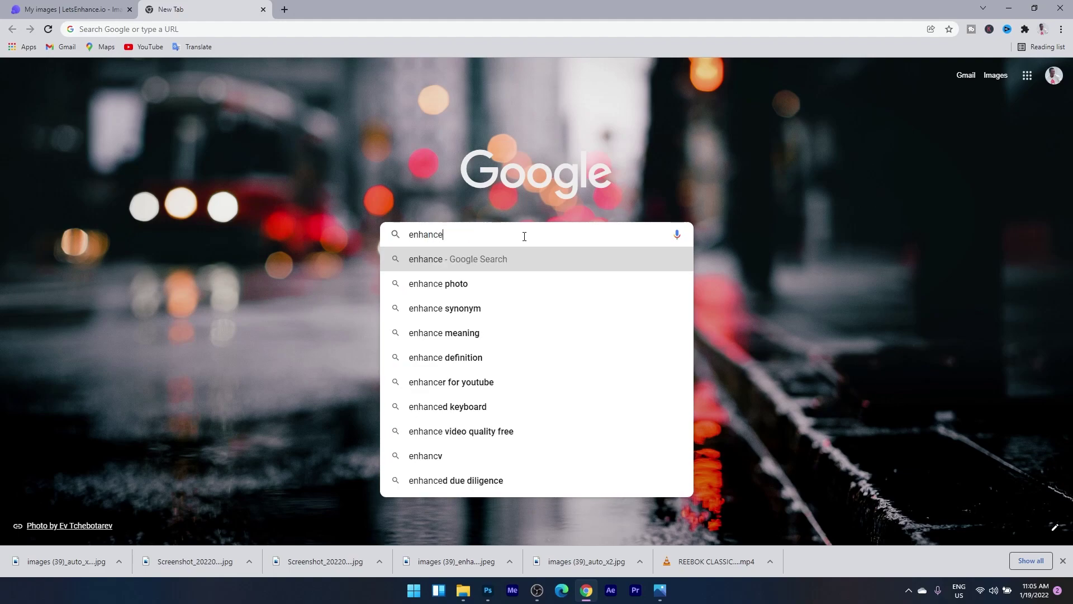
type(".av")
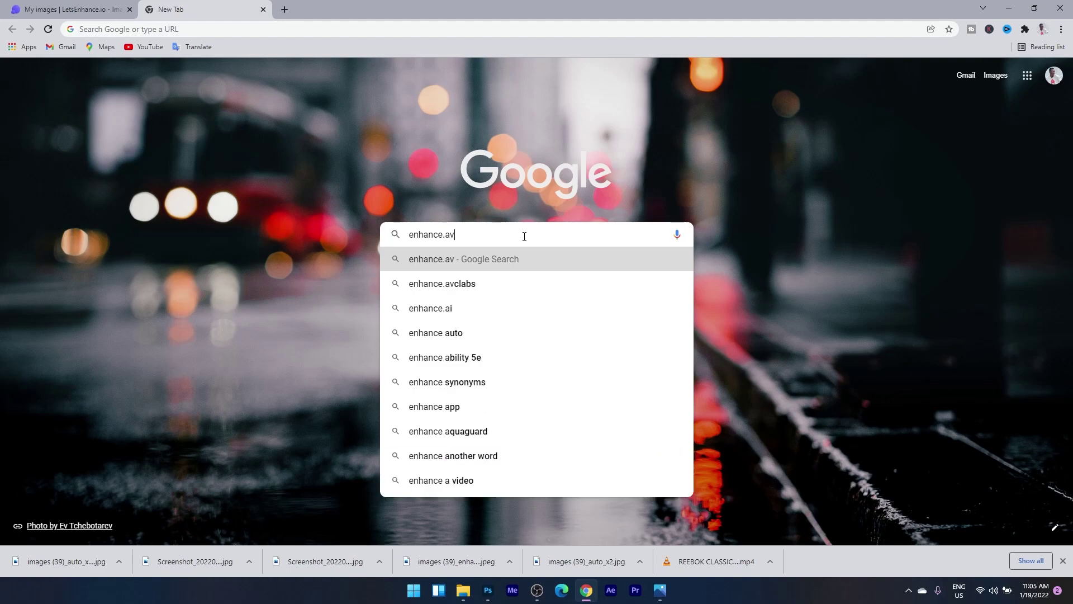
left_click(469, 287)
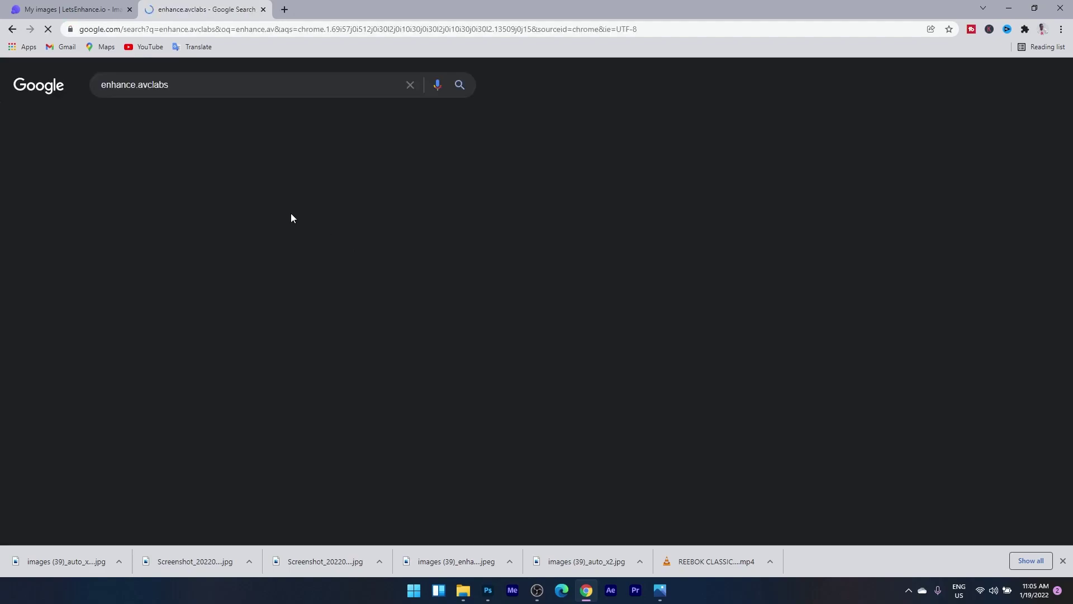
- Open the AVCLabs AI Image Enhancement page from the search results and upload images (39).jpeg
left_click(180, 186)
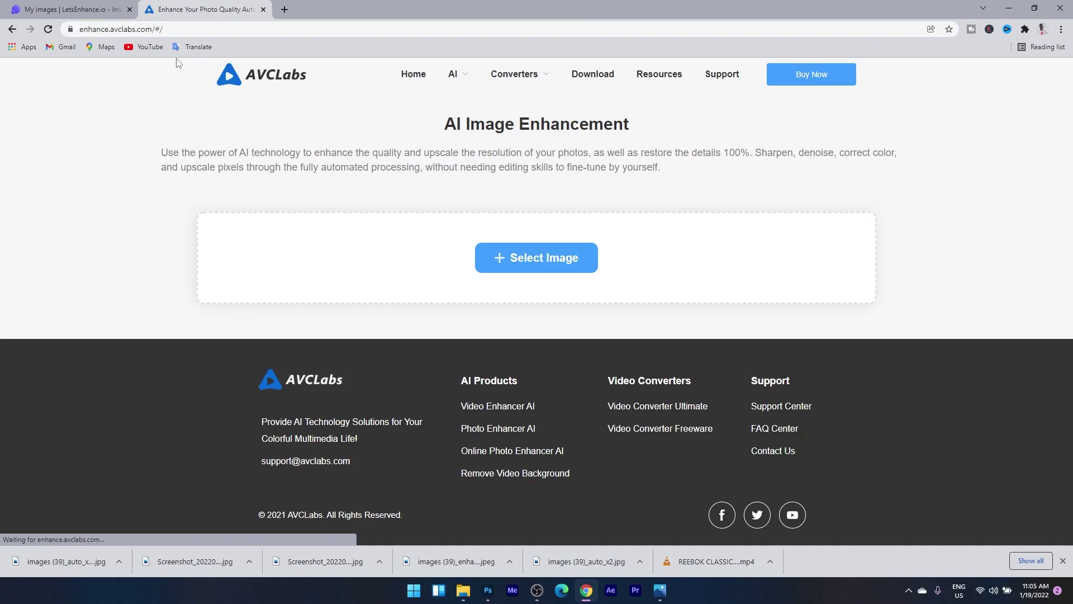
left_click(559, 258)
double_click(215, 247)
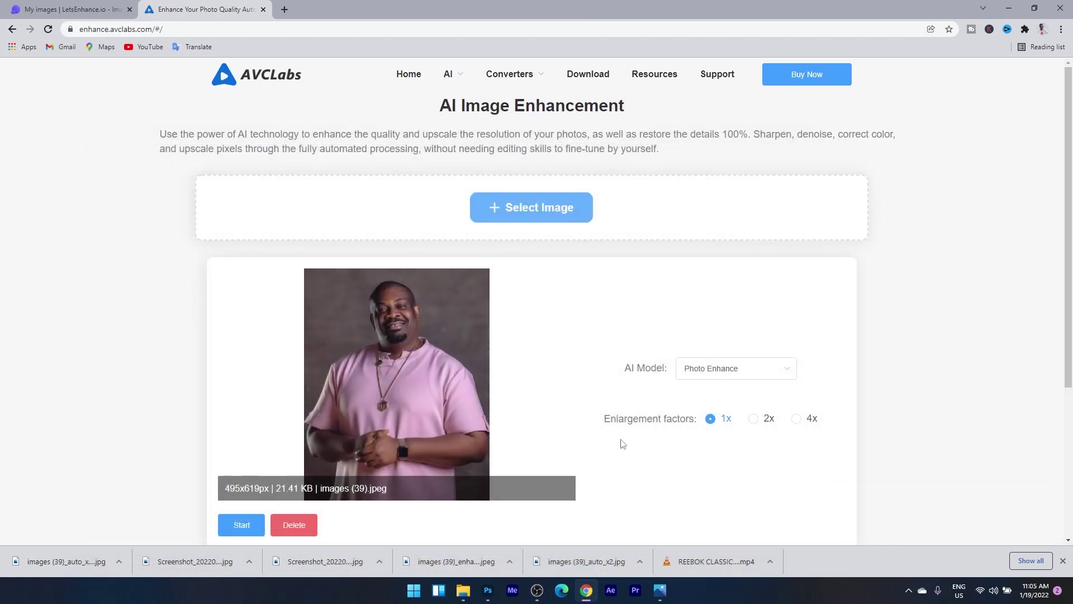
- Enhance the uploaded portrait with the Photo Enhance model at an enlargement factor of 4x
scroll(851, 434, "down", 3)
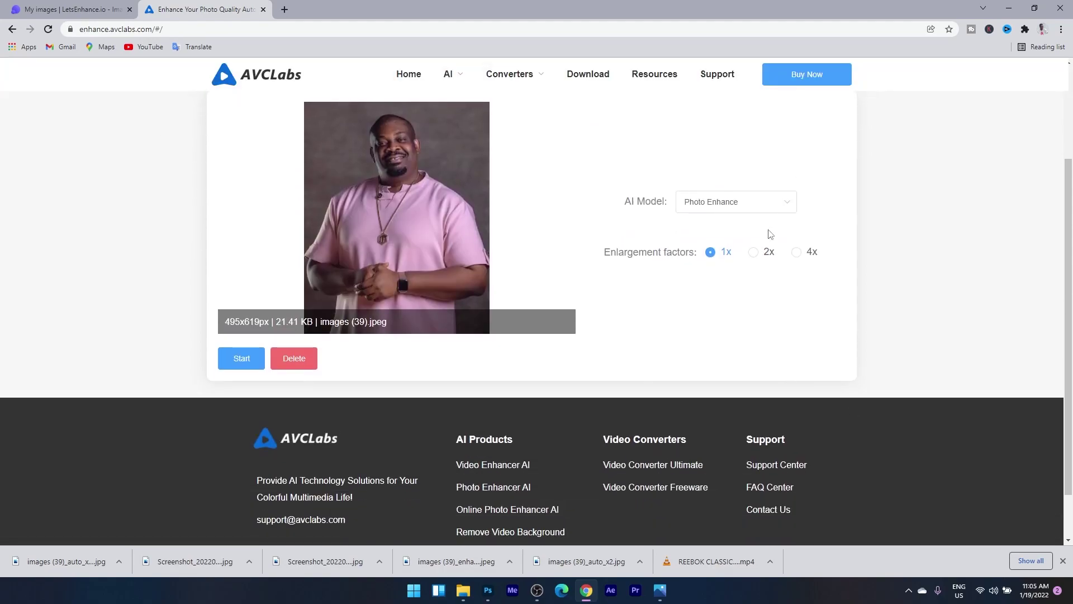
left_click(755, 254)
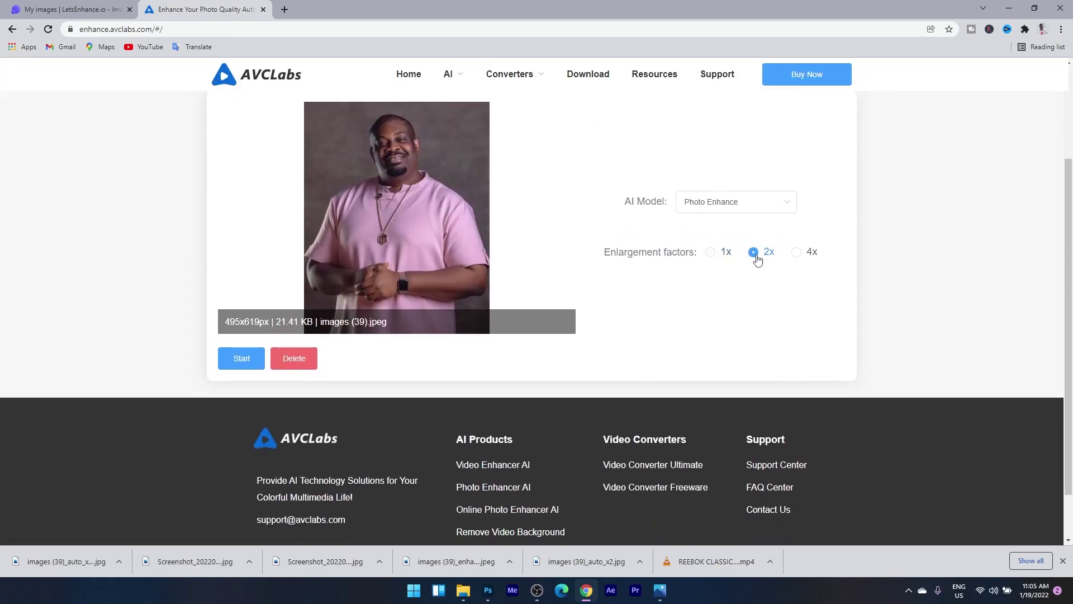
left_click(797, 254)
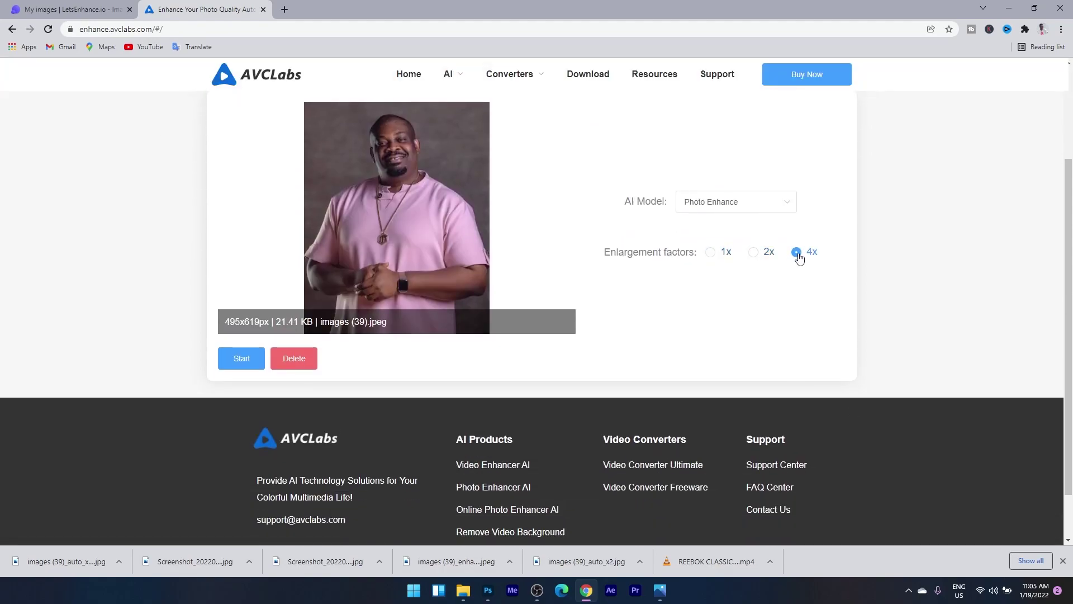
left_click(767, 201)
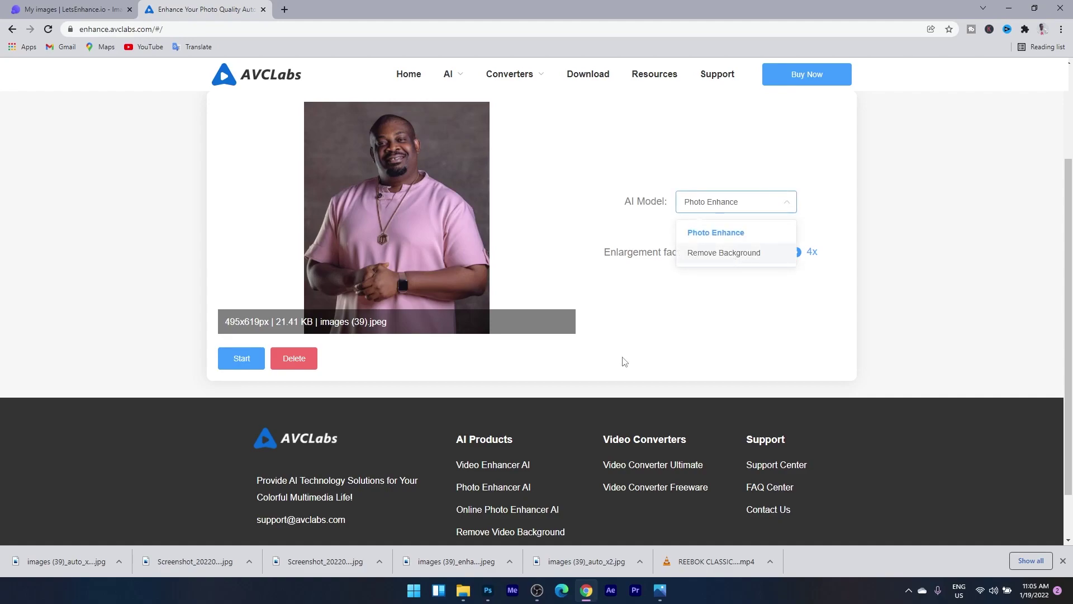
left_click(641, 357)
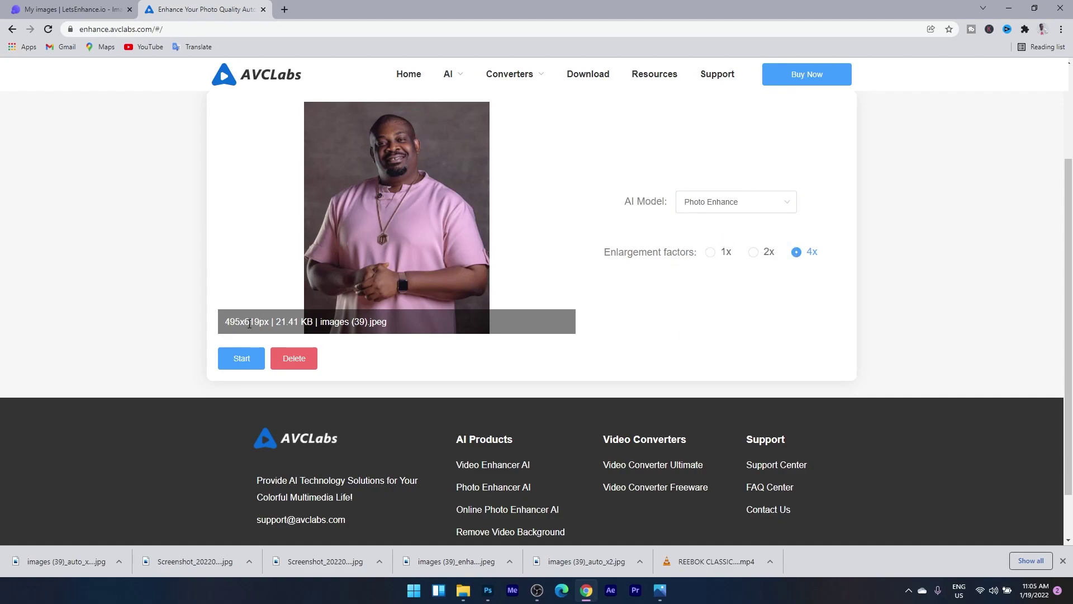
left_click(241, 362)
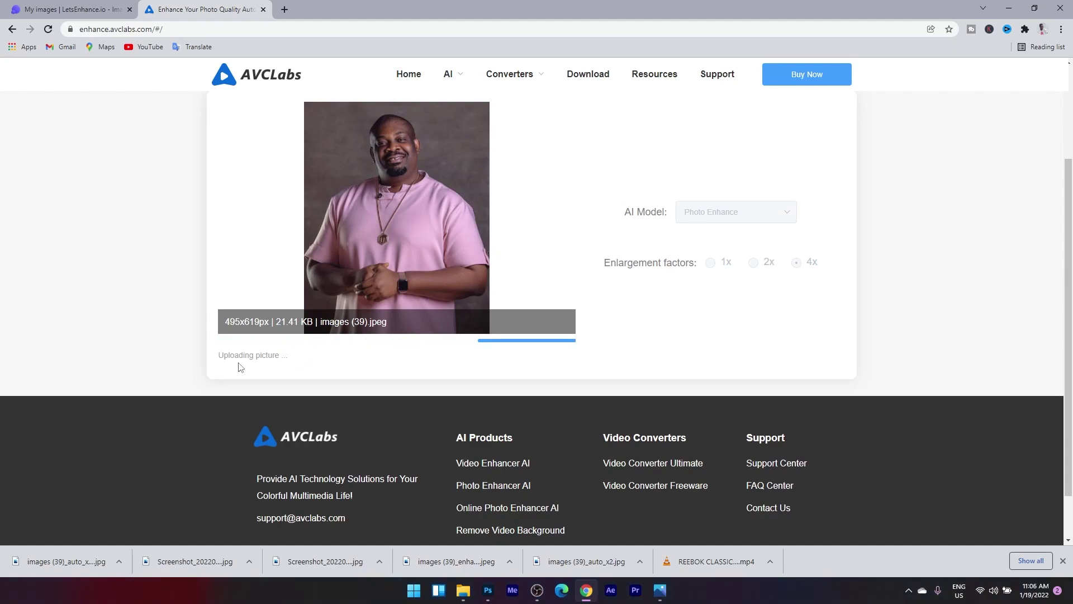
left_click(239, 364)
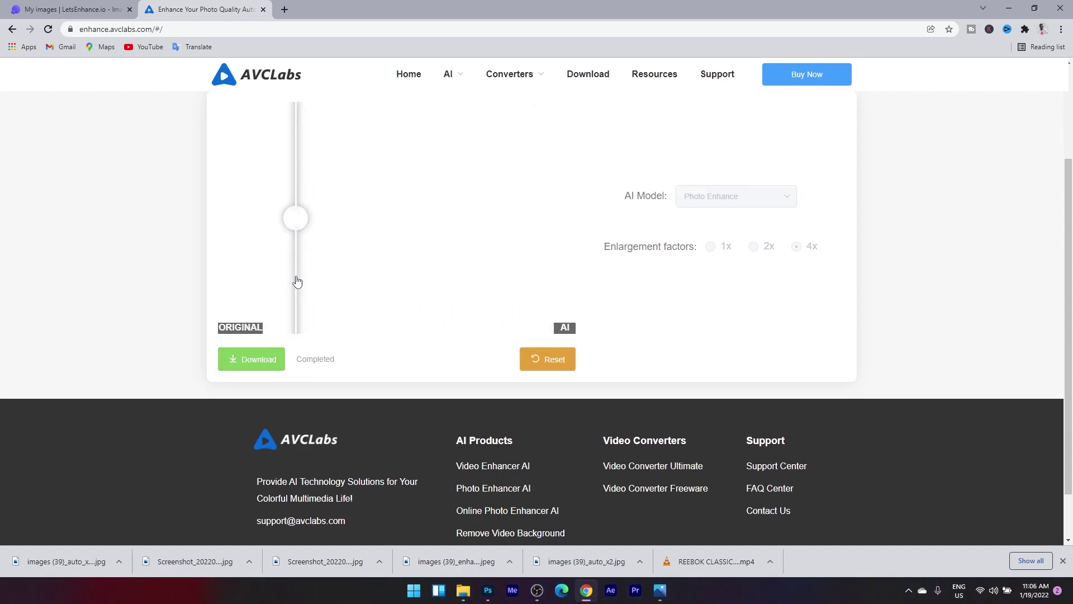
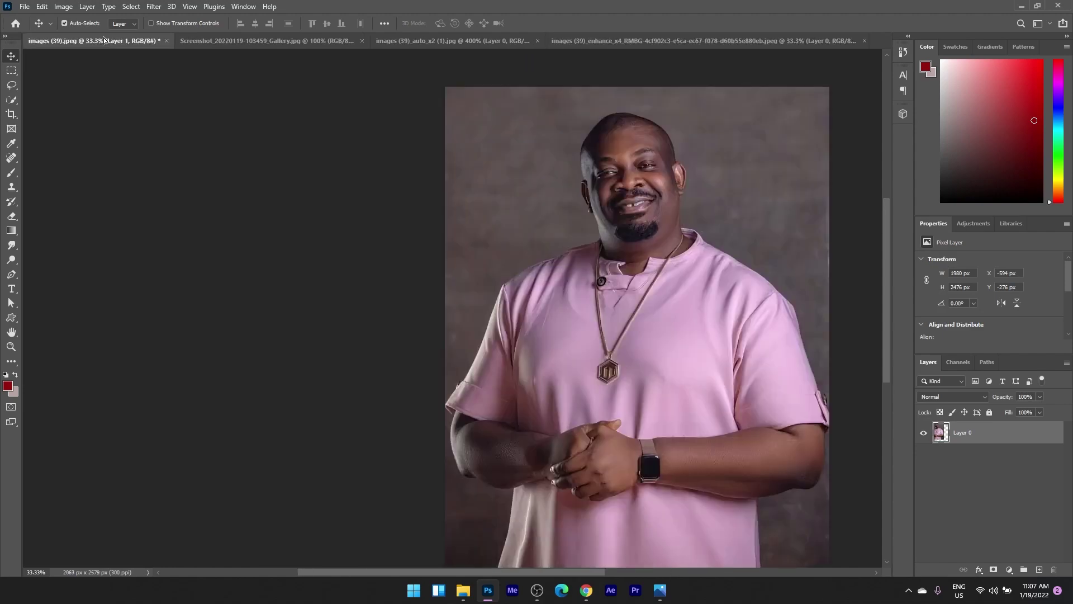
- Position the AVCLabs portrait layer in images (39).jpeg and scale it to 2063 x 2579 px so that it covers the canvas
left_click_drag(681, 336, 693, 373)
key("ctrl+t")
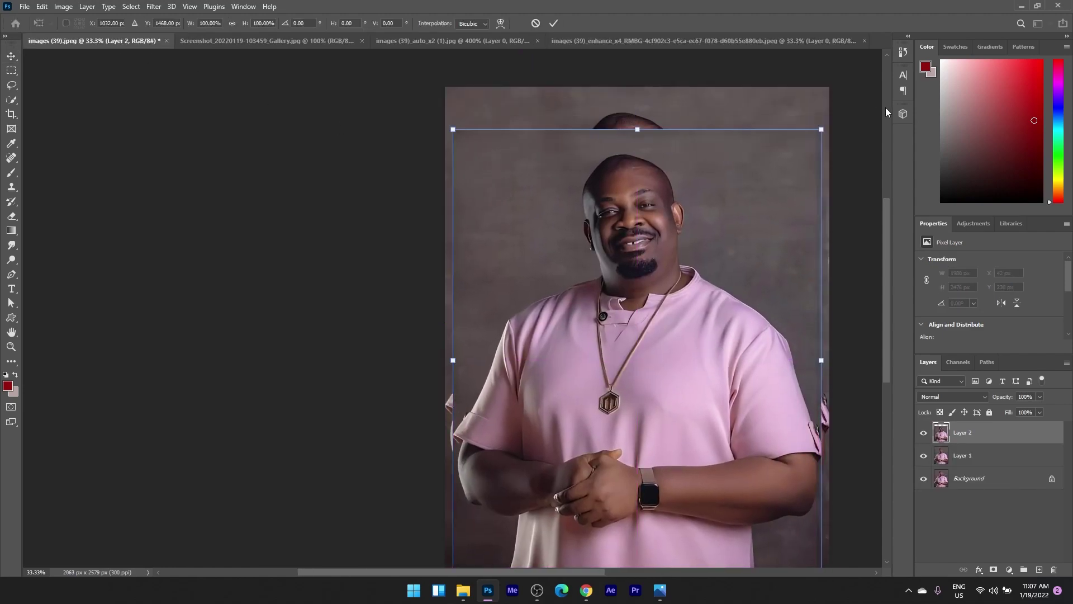
left_click_drag(825, 135, 839, 132)
left_click_drag(743, 129, 728, 87)
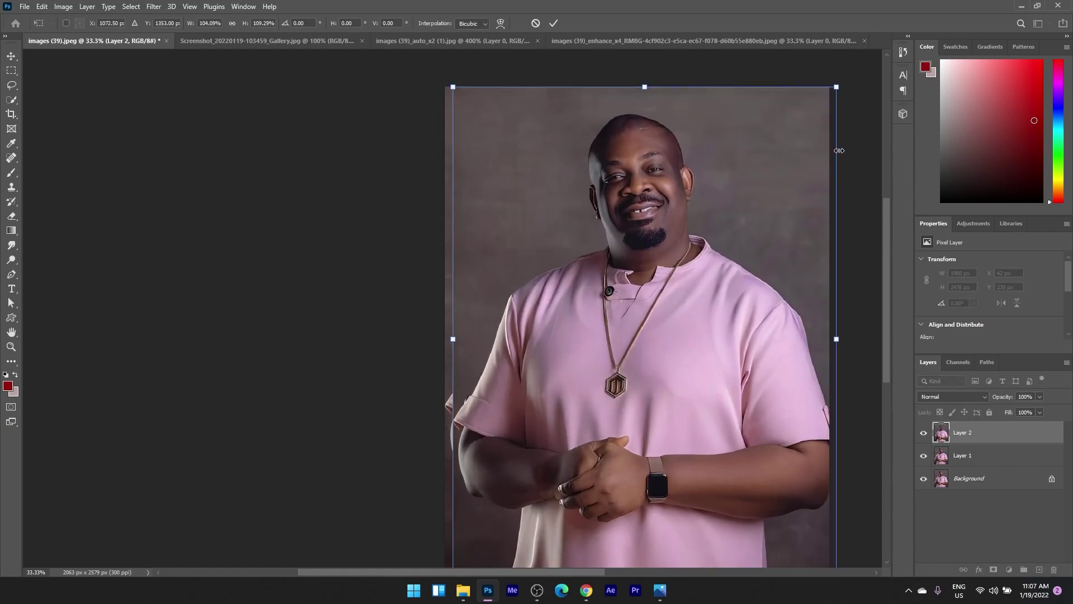
left_click_drag(836, 150, 829, 151)
left_click_drag(453, 339, 446, 339)
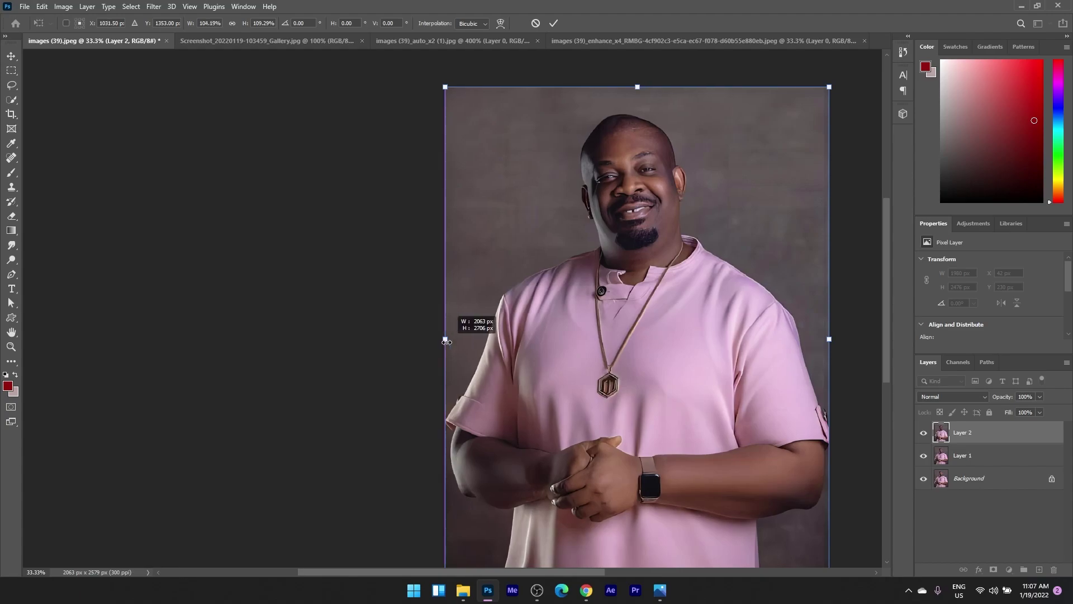
left_click_drag(884, 334, 890, 418)
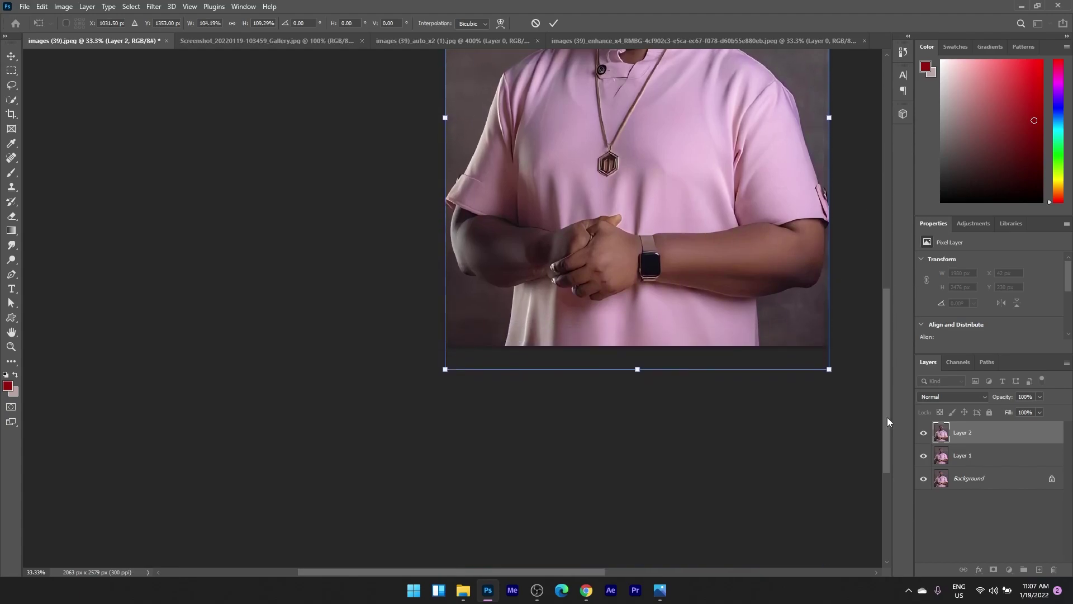
left_click_drag(639, 370, 638, 346)
left_click_drag(885, 427, 888, 347)
key("Return")
- Rename the top enhanced layer as avc and the one below it as let ien
scroll(841, 307, "up", 5)
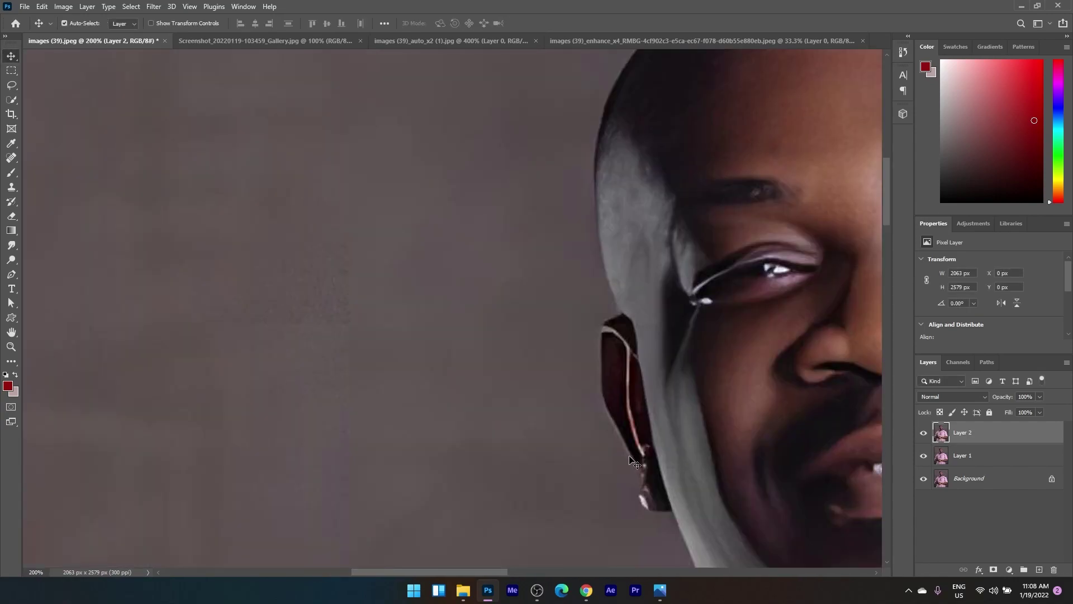
left_click_drag(477, 571, 559, 584)
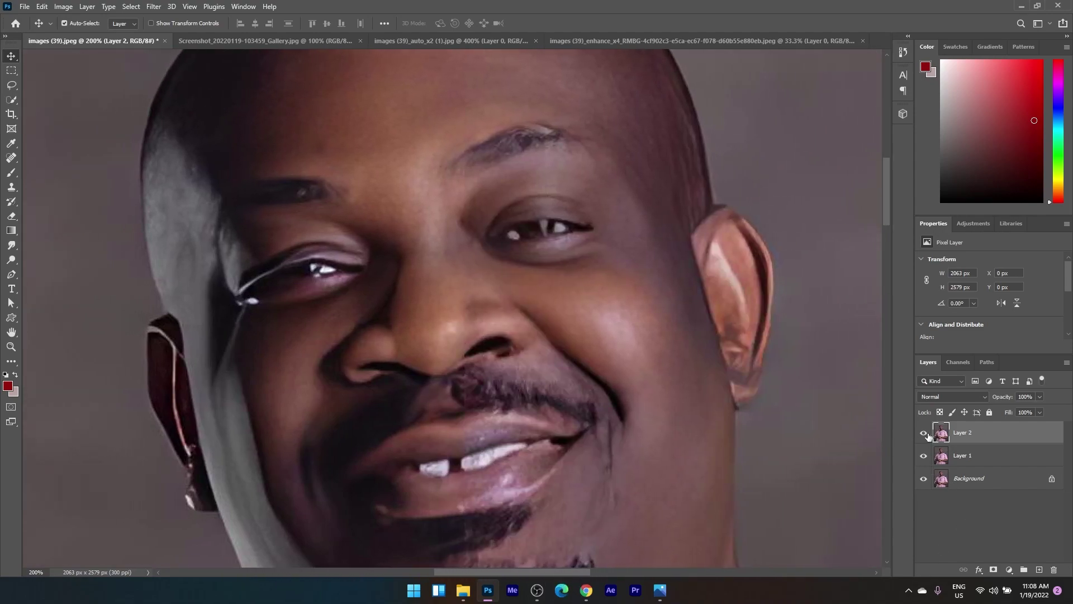
double_click(965, 440)
type("avc")
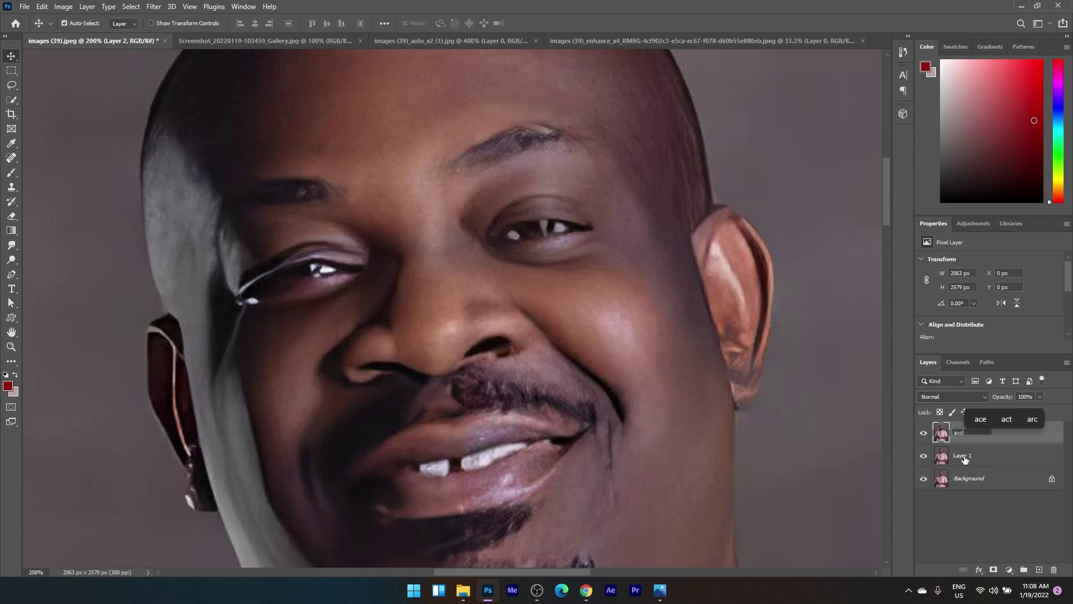
double_click(964, 457)
type("let in")
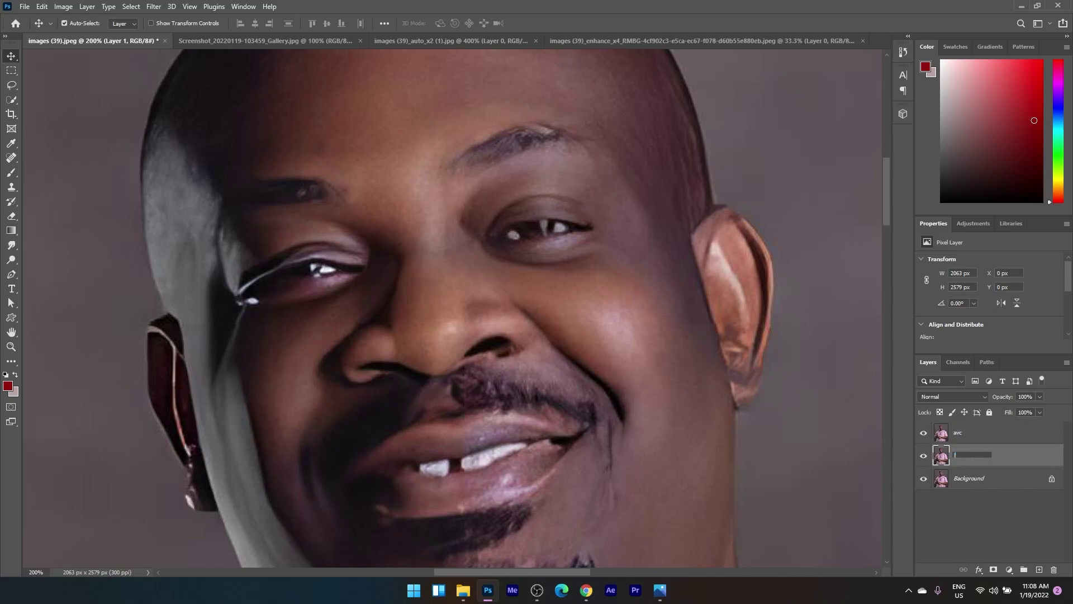
key("BackSpace")
type("en")
left_click(957, 517)
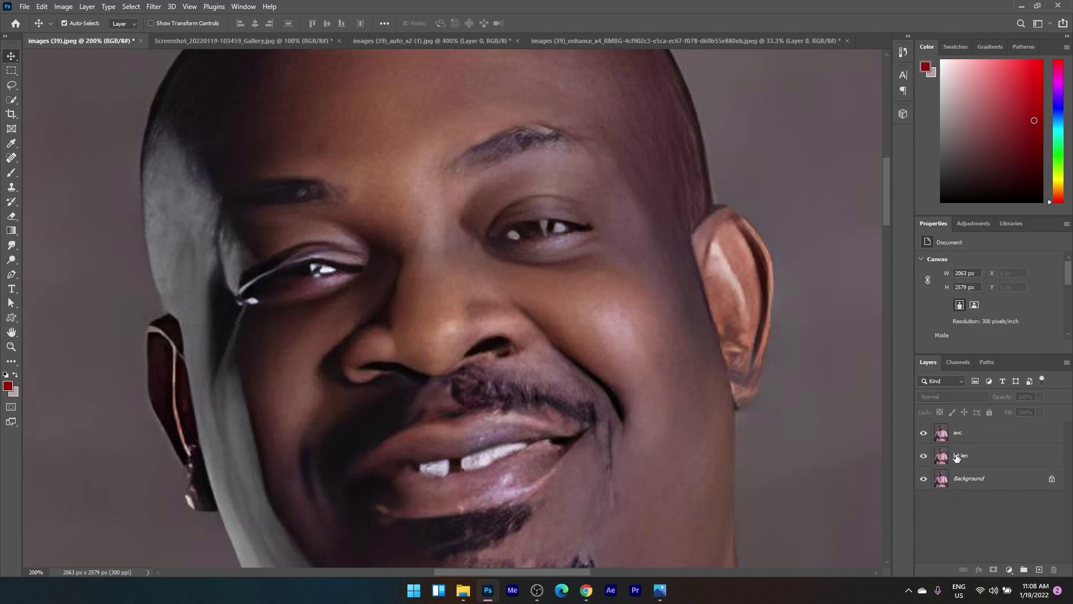
- Compare the avc and let ien versions of the face close up at 200% by hiding and showing the avc layer
left_click(923, 433)
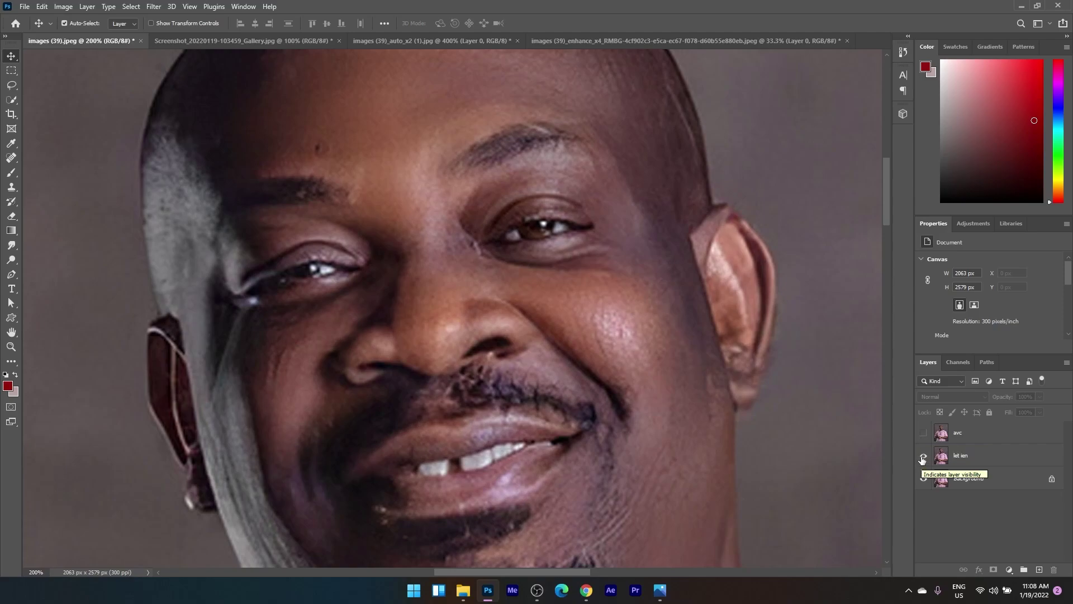
left_click(923, 434)
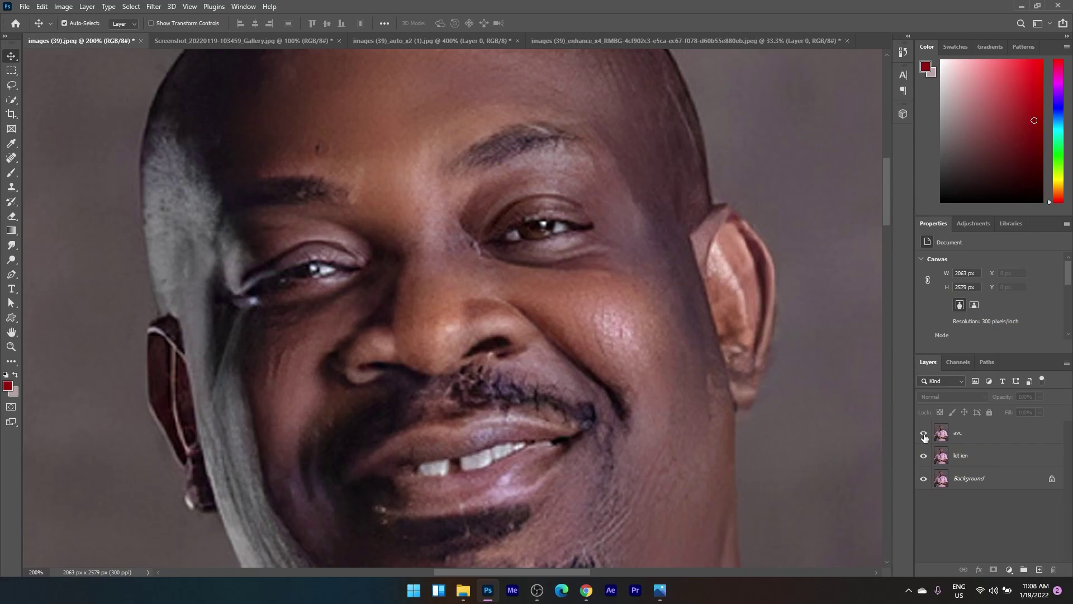
left_click(925, 437)
left_click(924, 437)
left_click(924, 437)
left_click(924, 436)
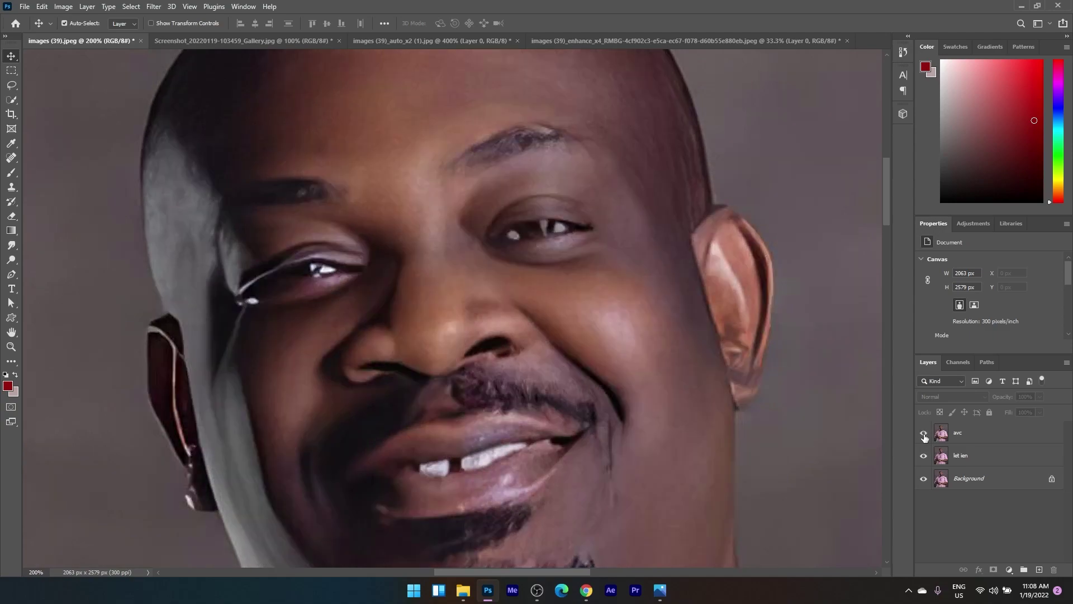
left_click(924, 437)
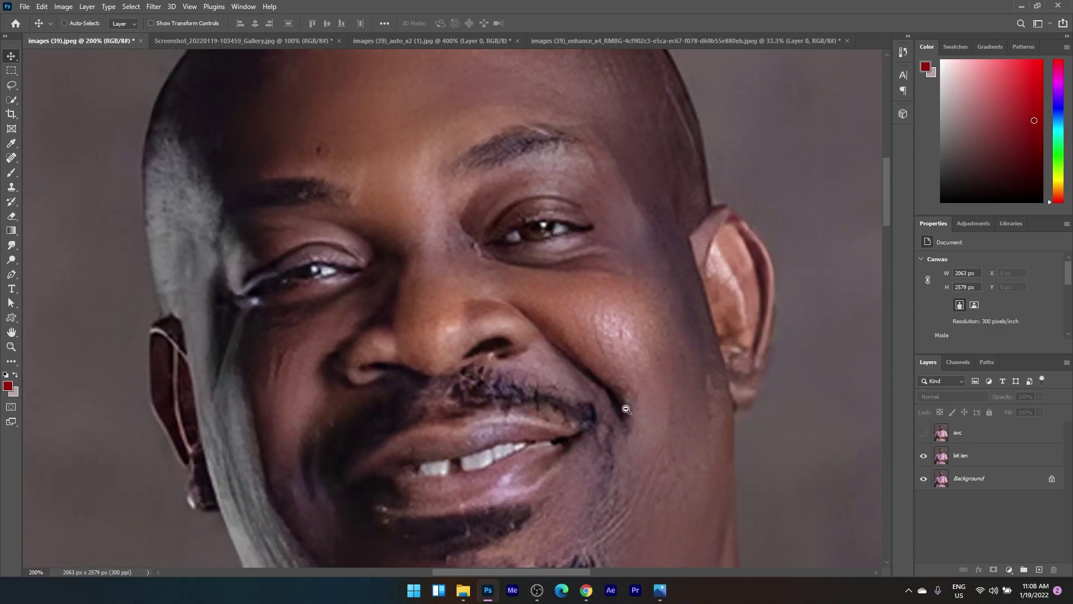
- Compare the avc and let ien versions of the whole head at 100% by toggling the avc layer's visibility
scroll(628, 414, "down", 1)
left_click(924, 436)
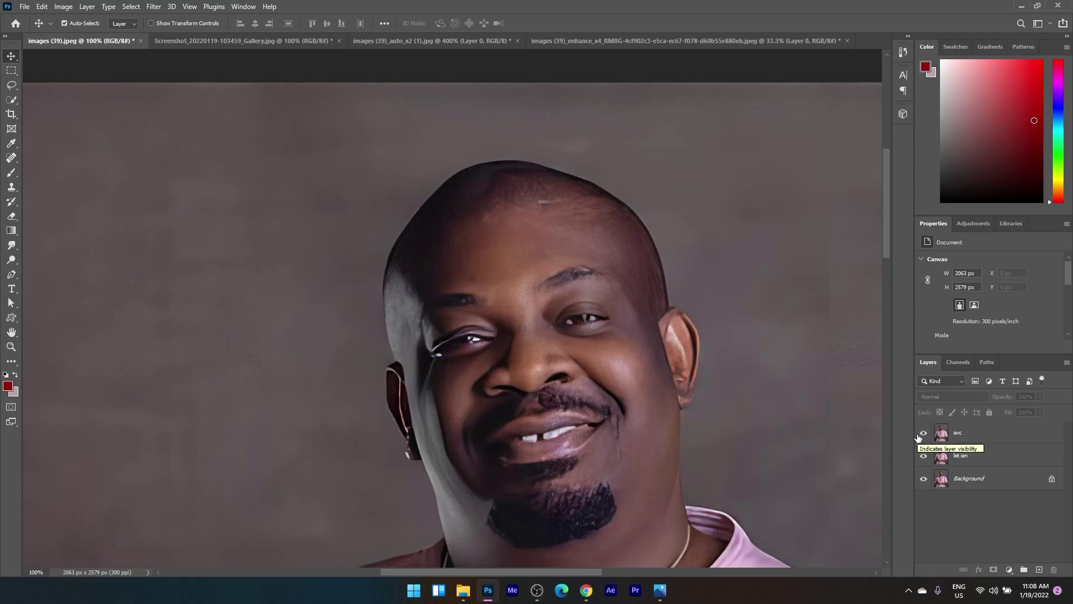
key("ctrl+minus")
key("ctrl+minus")
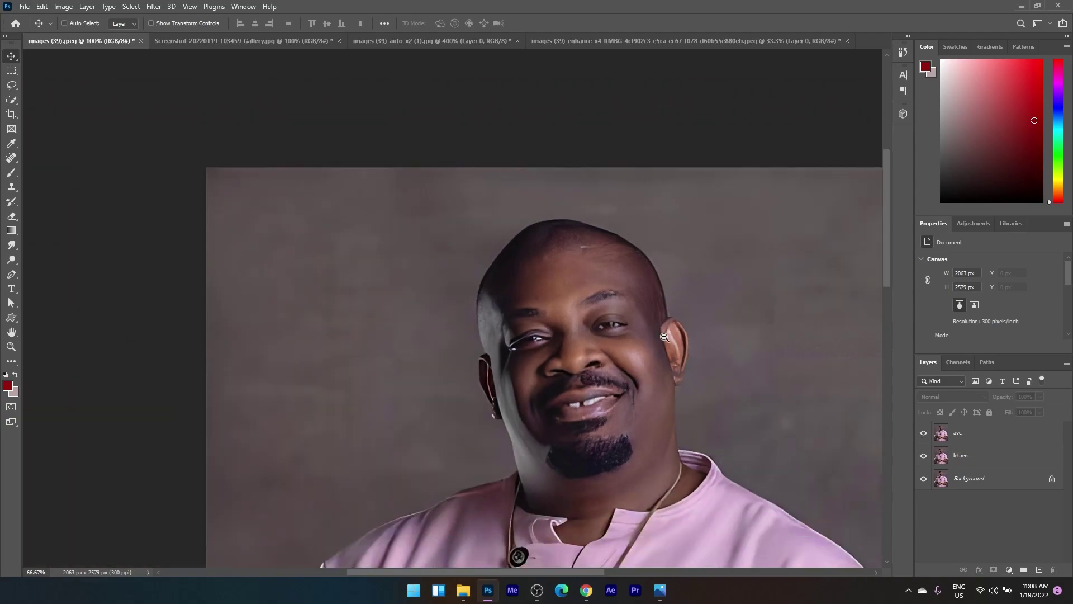
left_click_drag(893, 241, 887, 304)
key("ctrl+plus")
key("ctrl+plus")
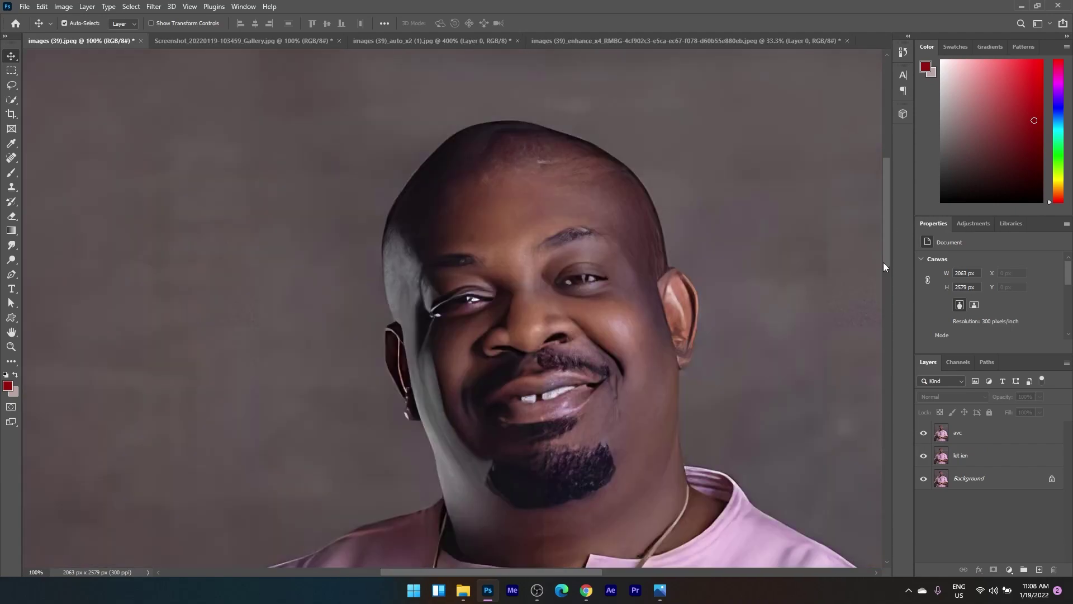
left_click(923, 433)
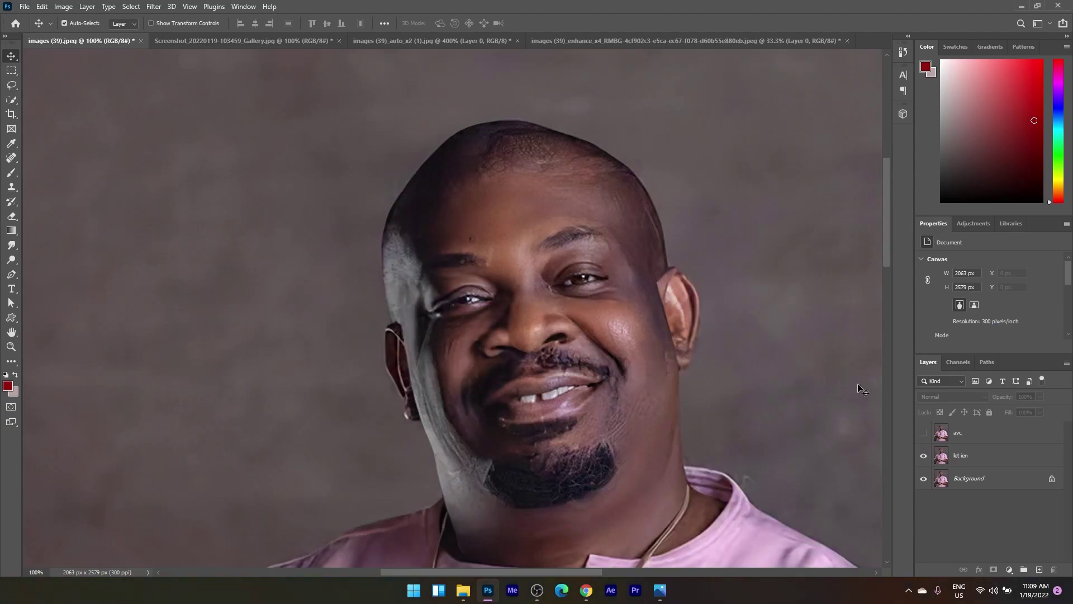
left_click(923, 433)
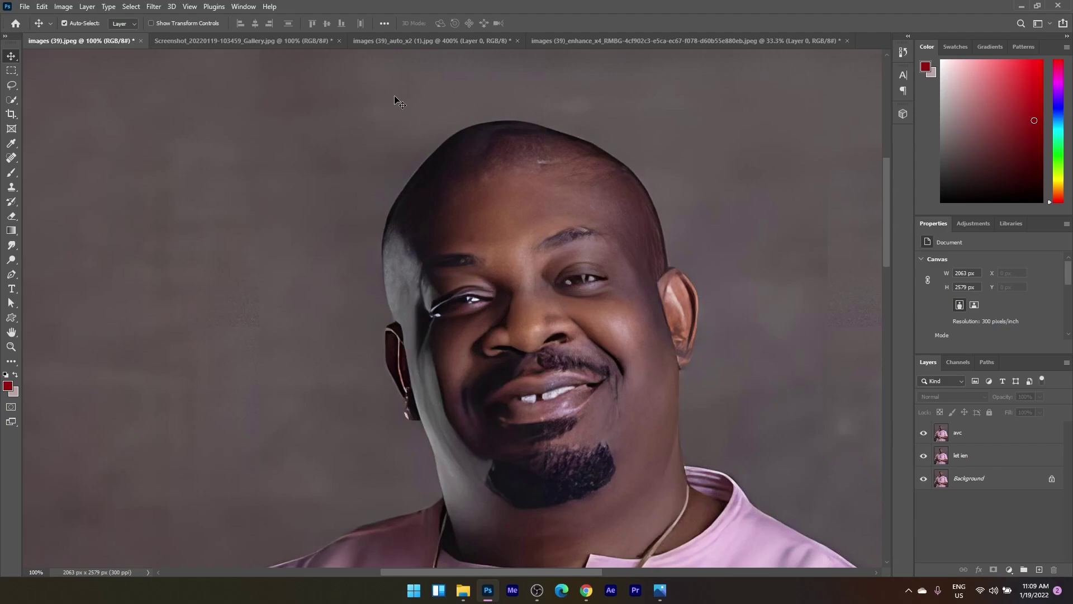
left_click(271, 38)
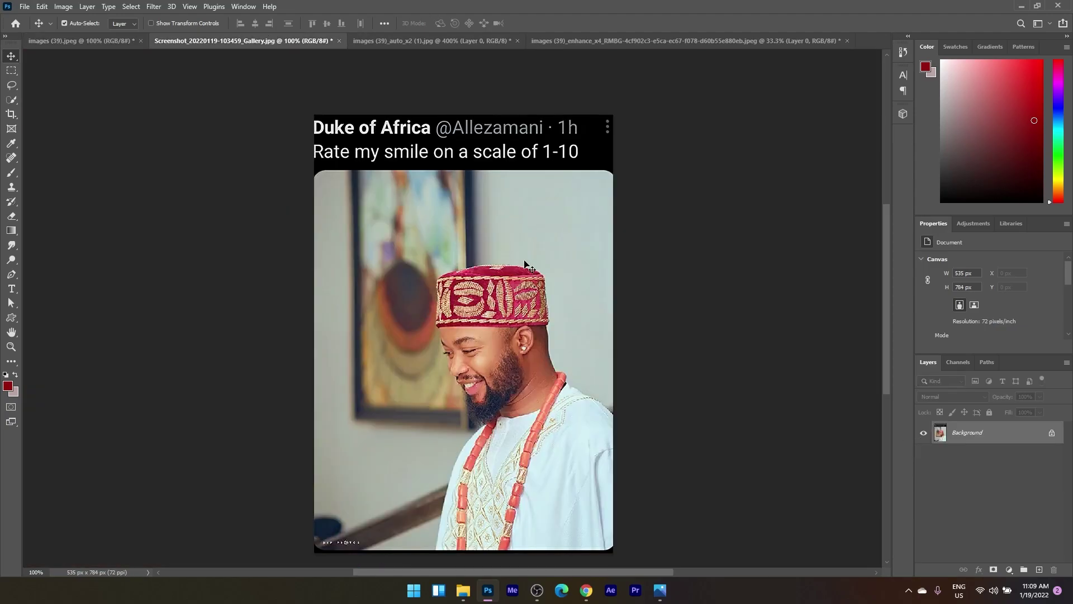
left_click(510, 372, "ctrl")
left_click(511, 372, "ctrl")
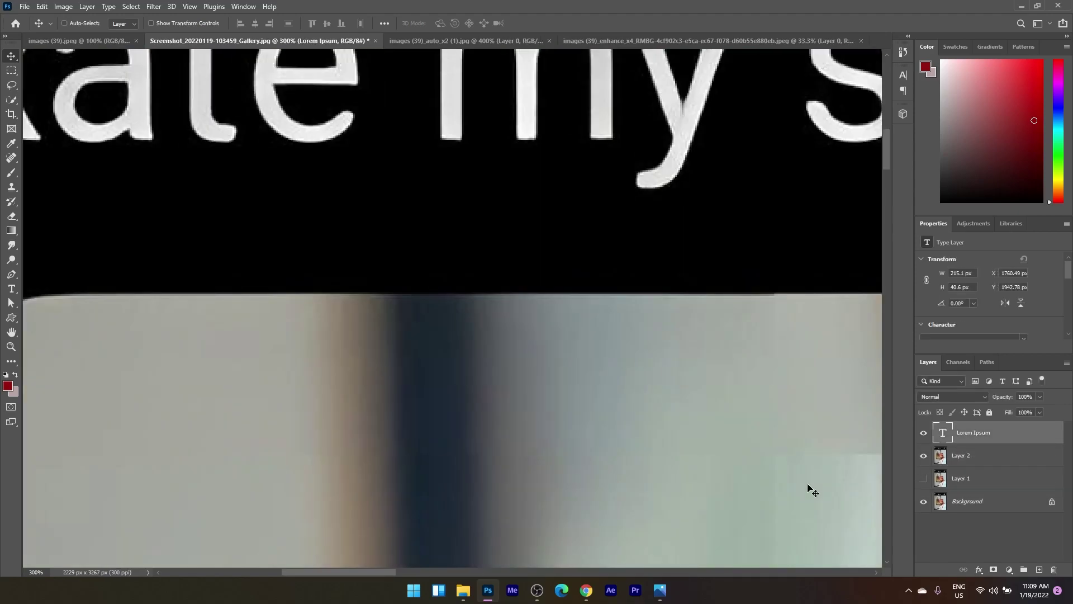
scroll(752, 334, "down", 5)
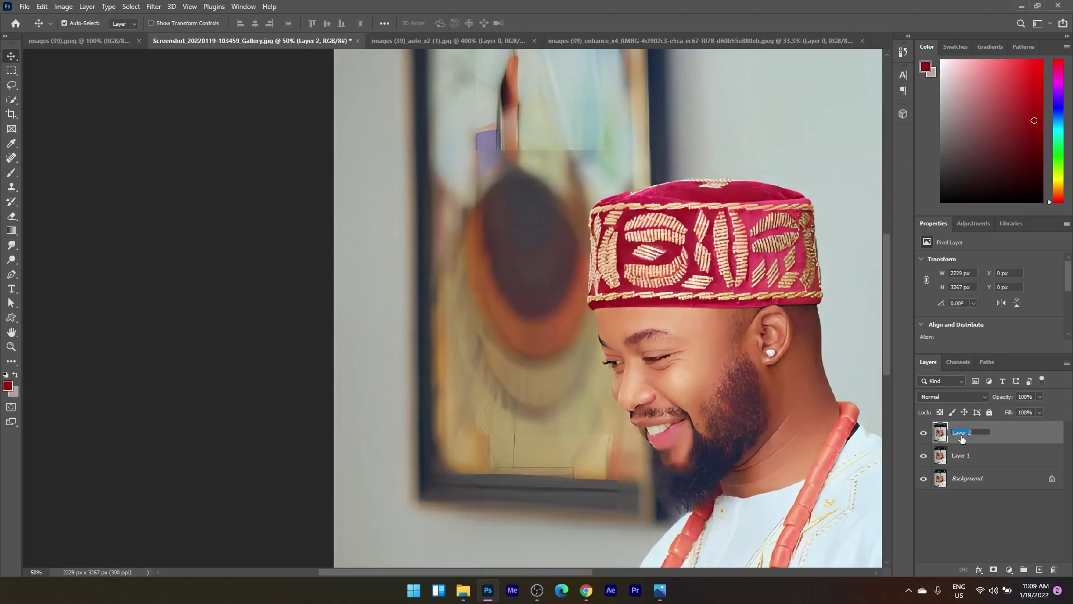
left_click(968, 483)
key("ctrl+Tab")
key("ctrl+Tab")
key("ctrl+shift+Tab")
key("ctrl+shift+Tab")
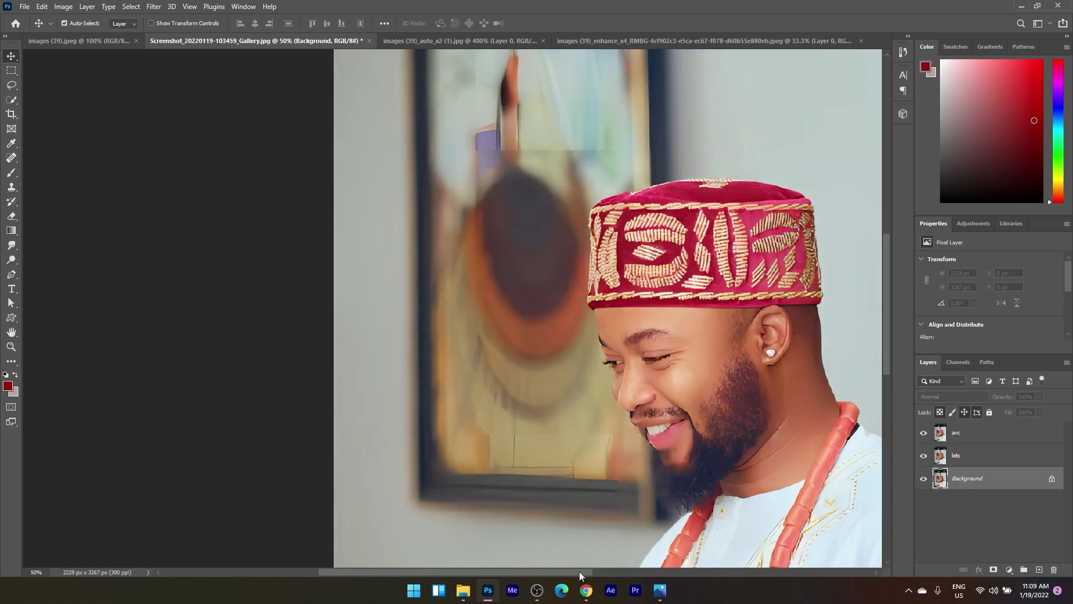
- Hide the avc and lets layers and examine the original photo's face close up
left_click_drag(579, 571, 642, 546)
scroll(599, 489, "up", 1)
left_click(923, 455)
left_click(923, 432)
scroll(489, 356, "up", 2)
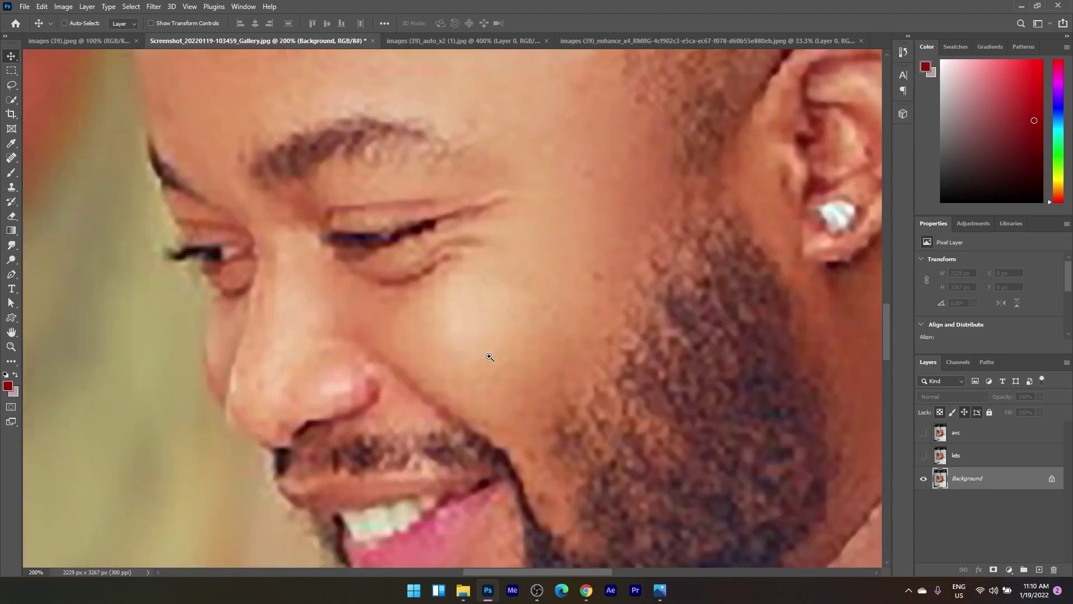
scroll(490, 356, "down", 2)
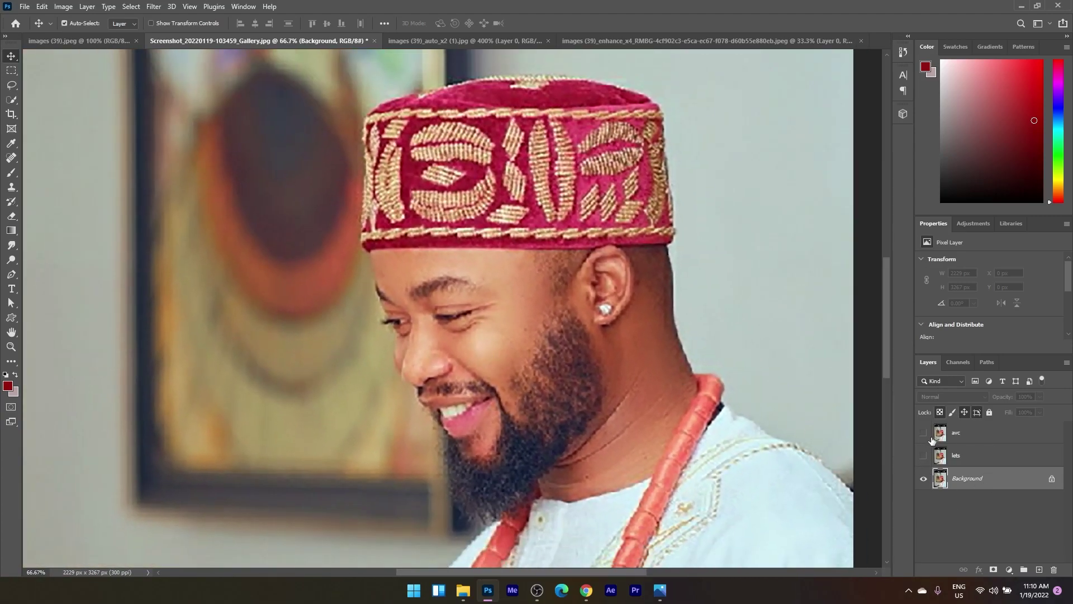
- Show and select the lets layer, and view the caption text above the photo at 100%
scroll(877, 276, "up", 10)
scroll(863, 237, "down", 1)
scroll(863, 240, "down", 1)
left_click(923, 456)
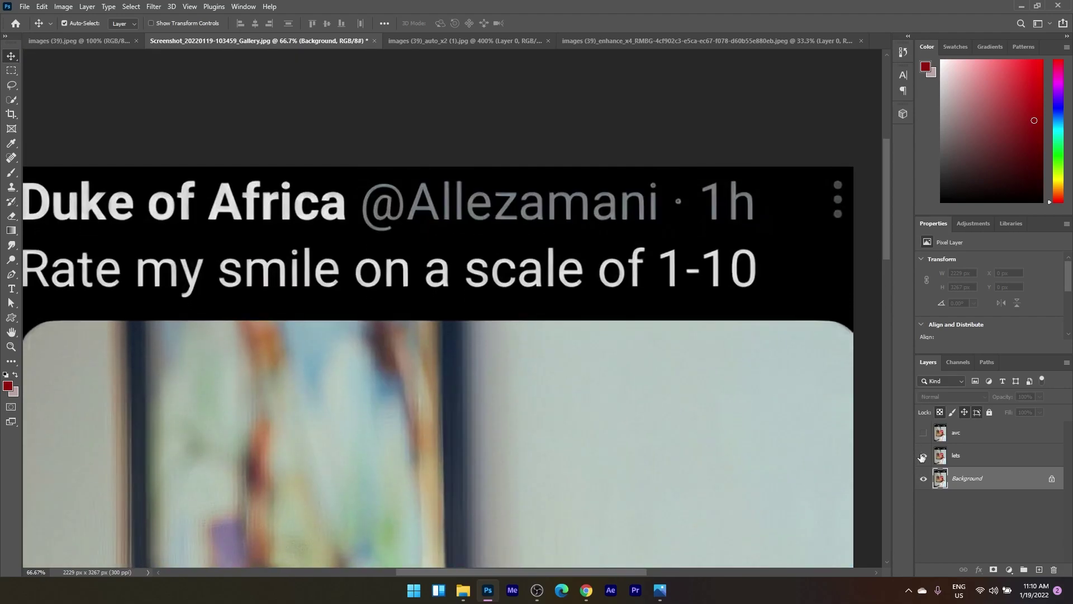
left_click(960, 456)
left_click_drag(578, 242, 581, 242)
left_click(582, 242)
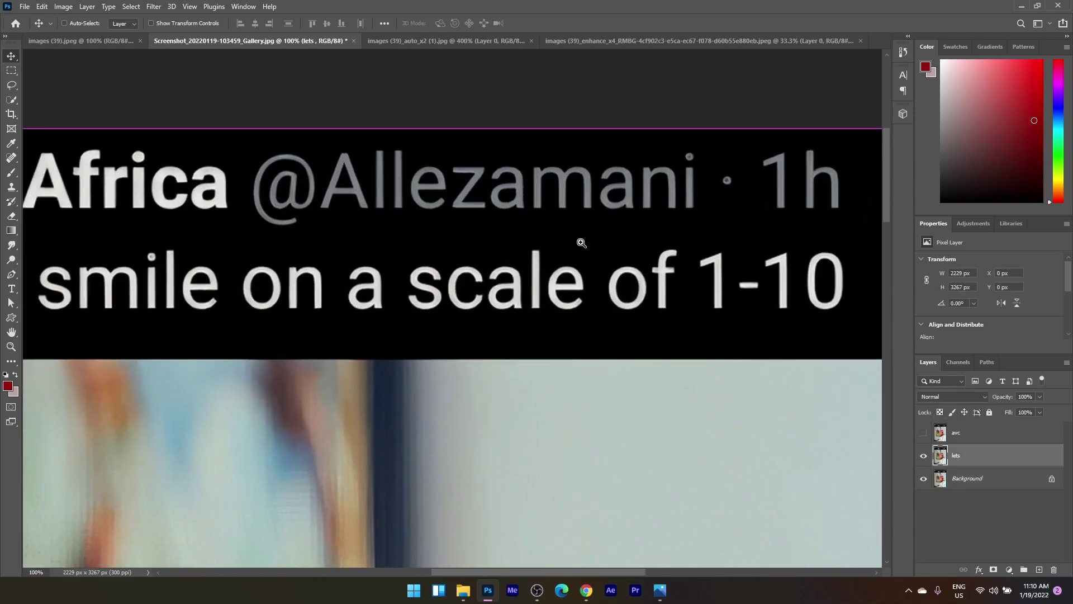
- Compare the caption text in the original and lets versions by toggling the lets layer's visibility
left_click(923, 464)
left_click(923, 464)
left_click(923, 464)
left_click(923, 463)
left_click(922, 464)
left_click(923, 463)
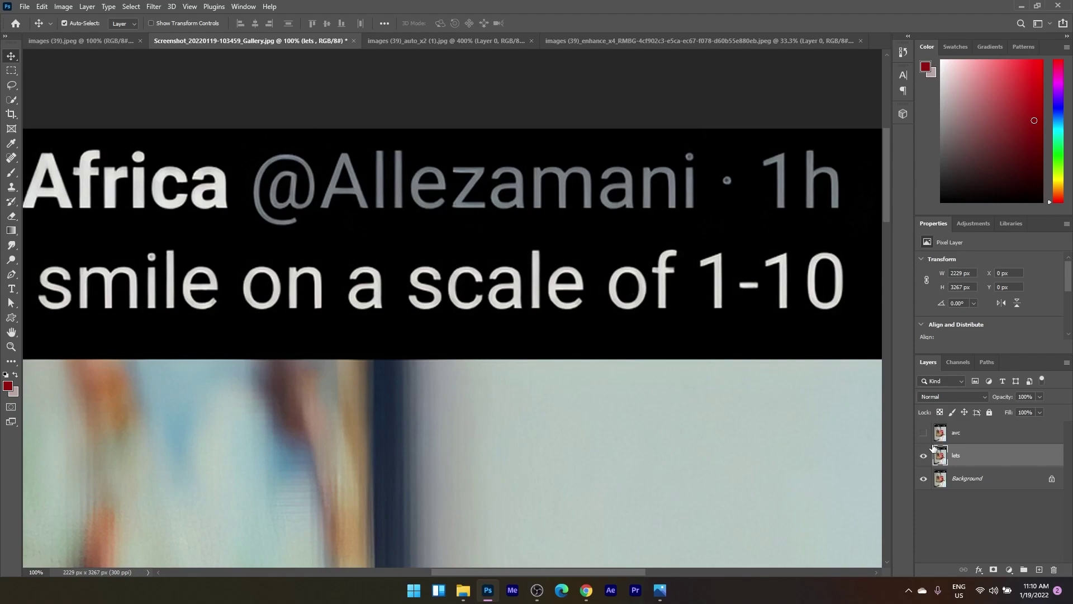
- Show and select the avc layer, and compare its face with the lets version by toggling the avc layer's visibility
left_click(923, 433)
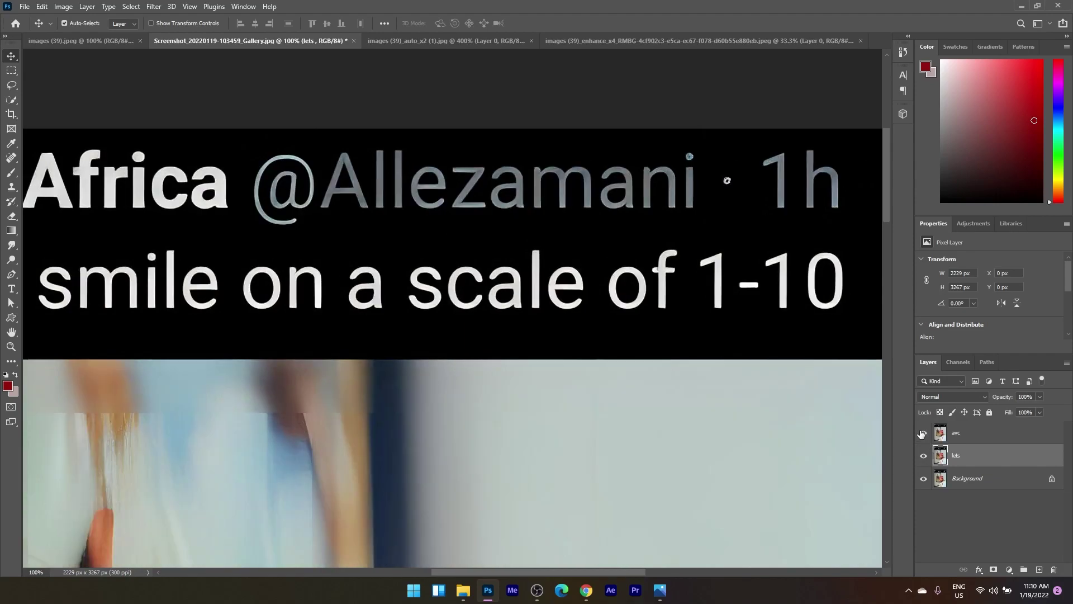
left_click(983, 435)
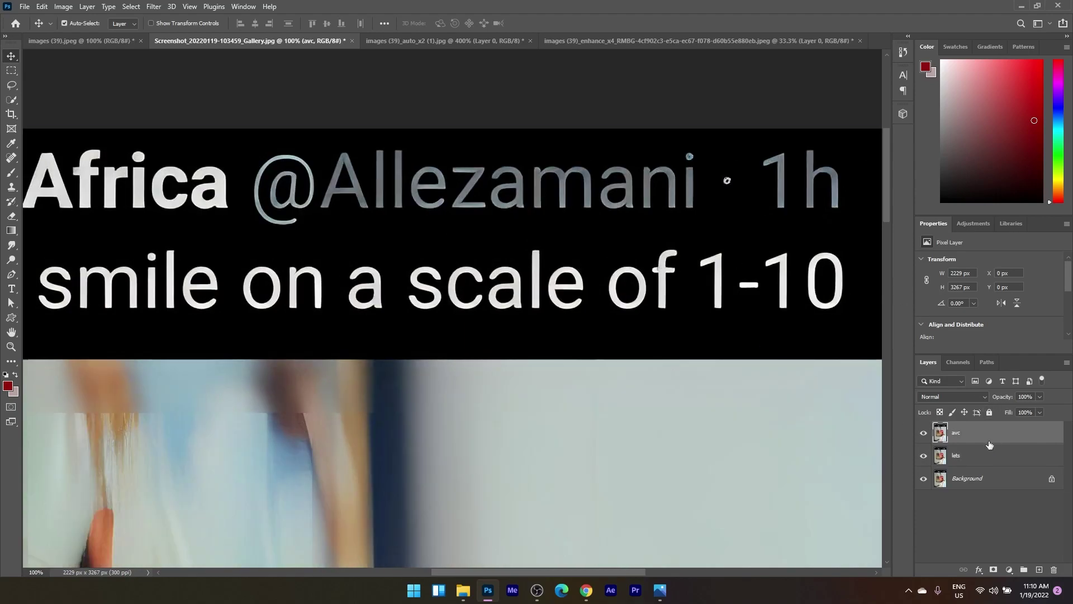
left_click_drag(887, 208, 881, 379)
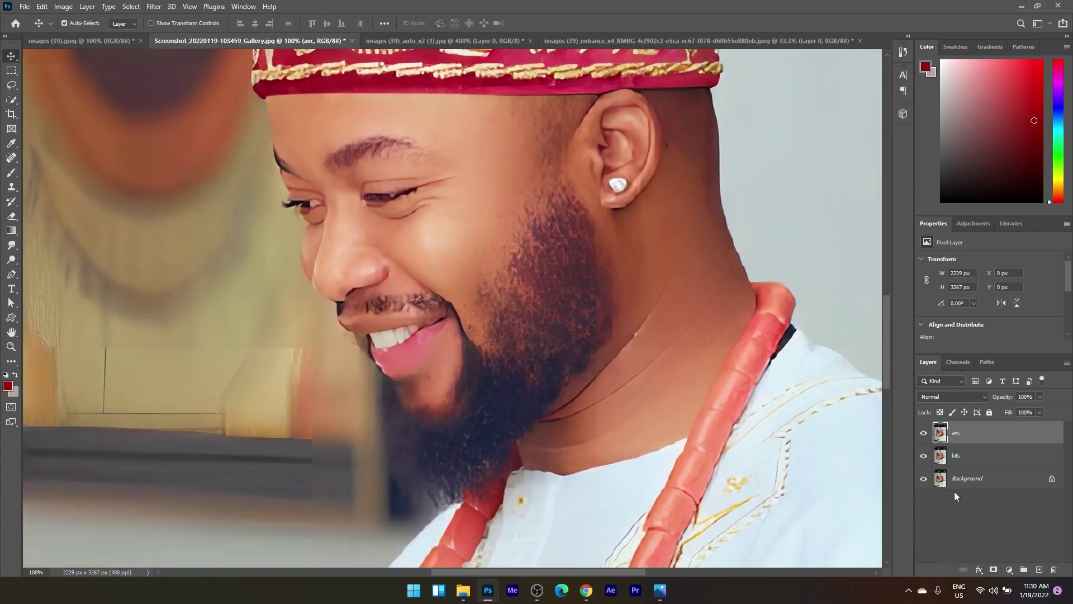
left_click(923, 434)
left_click(922, 435)
left_click(923, 434)
left_click(922, 434)
left_click(434, 300, "ctrl+alt")
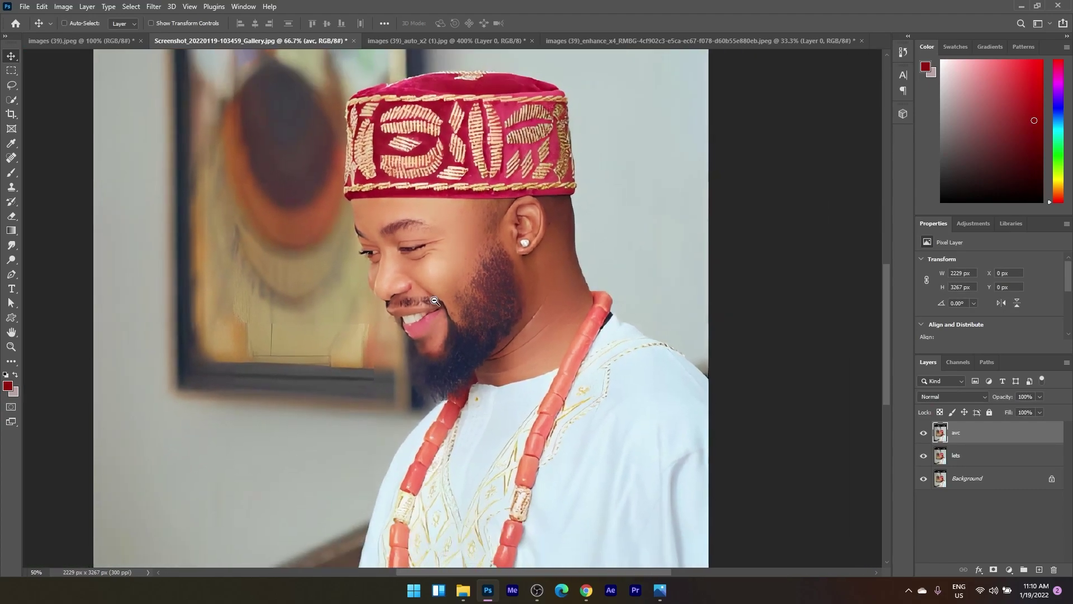
left_click(435, 301, "ctrl+alt")
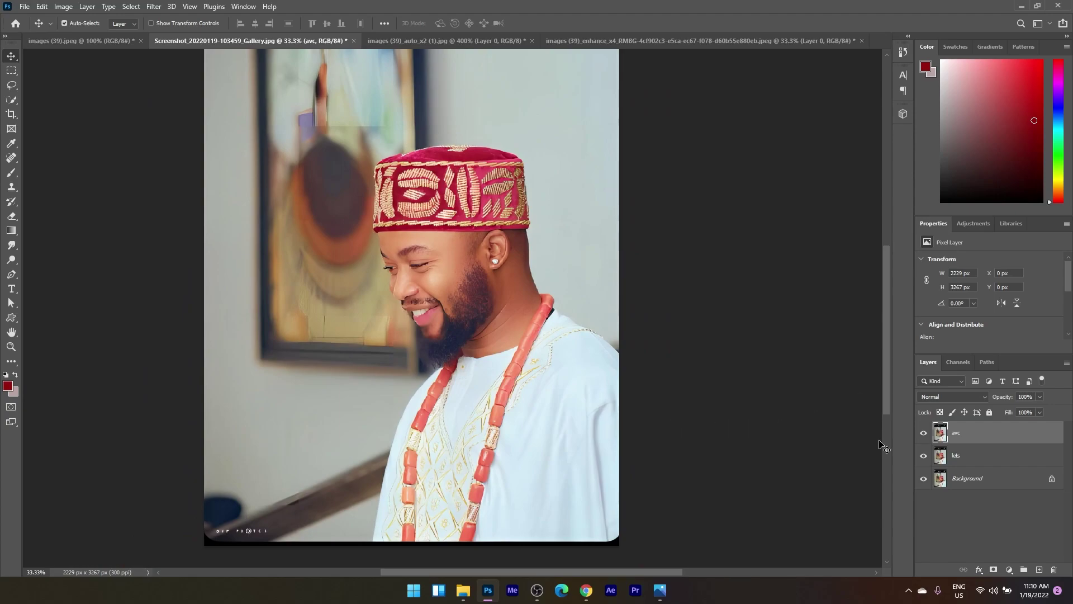
- In images (39).jpeg, hide the avc and let ien layers and duplicate the Background layer
left_click(79, 41)
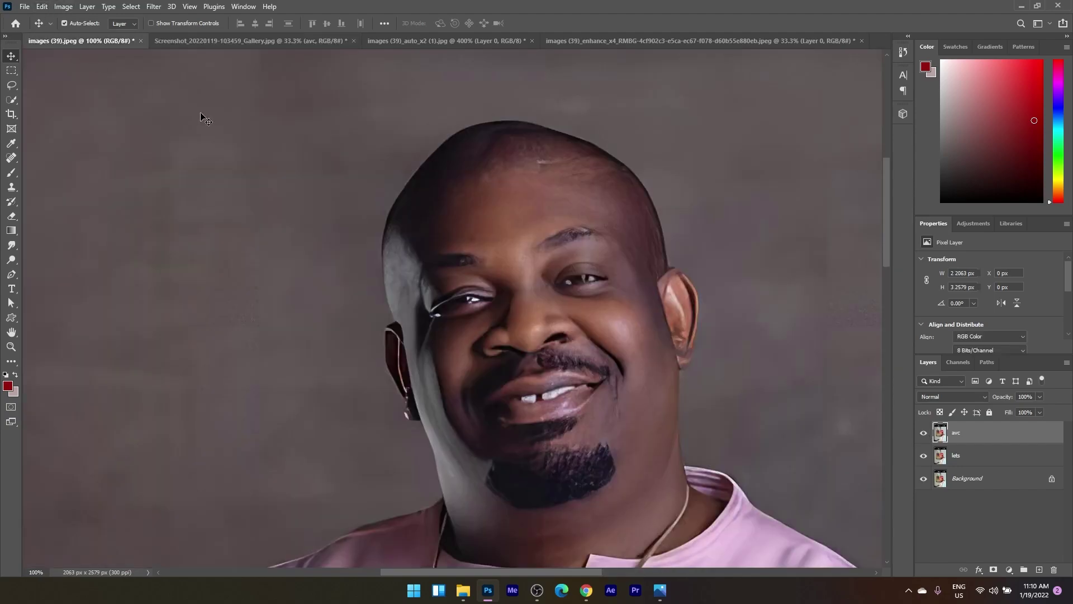
left_click(923, 457)
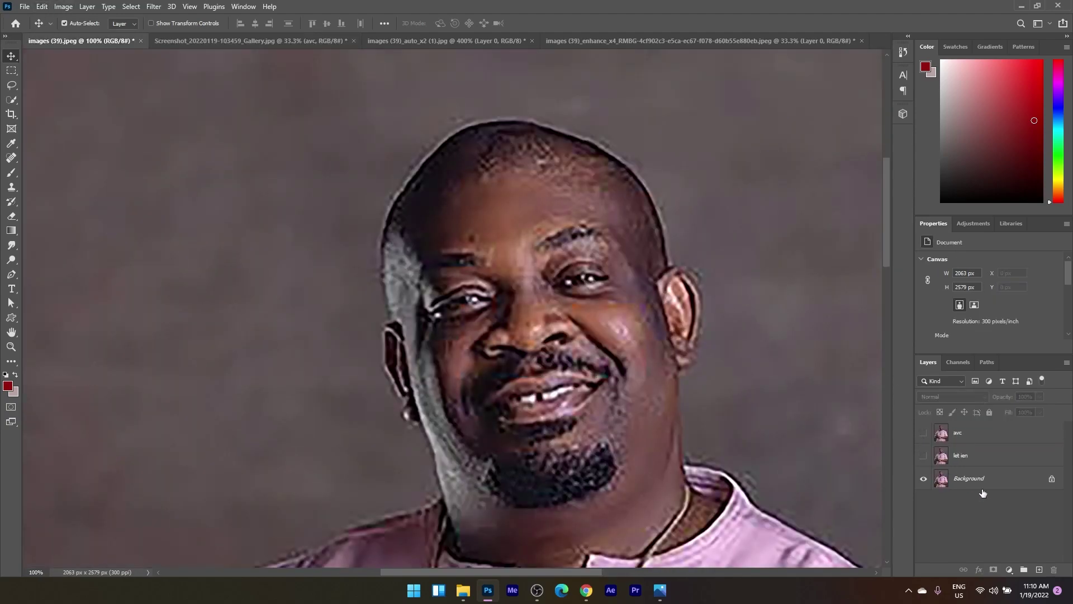
left_click(962, 475)
key("ctrl+j")
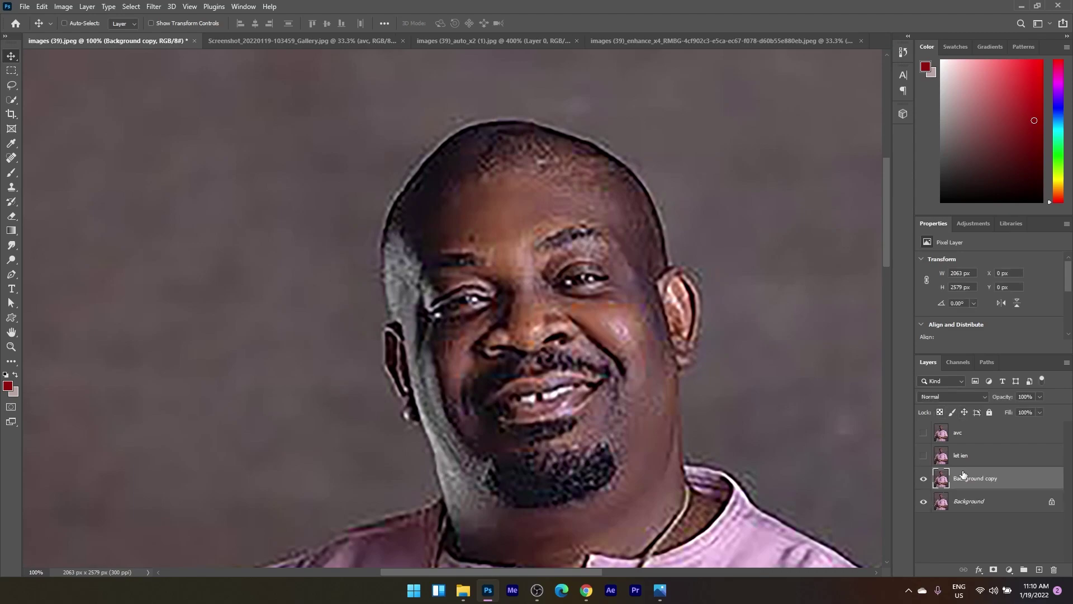